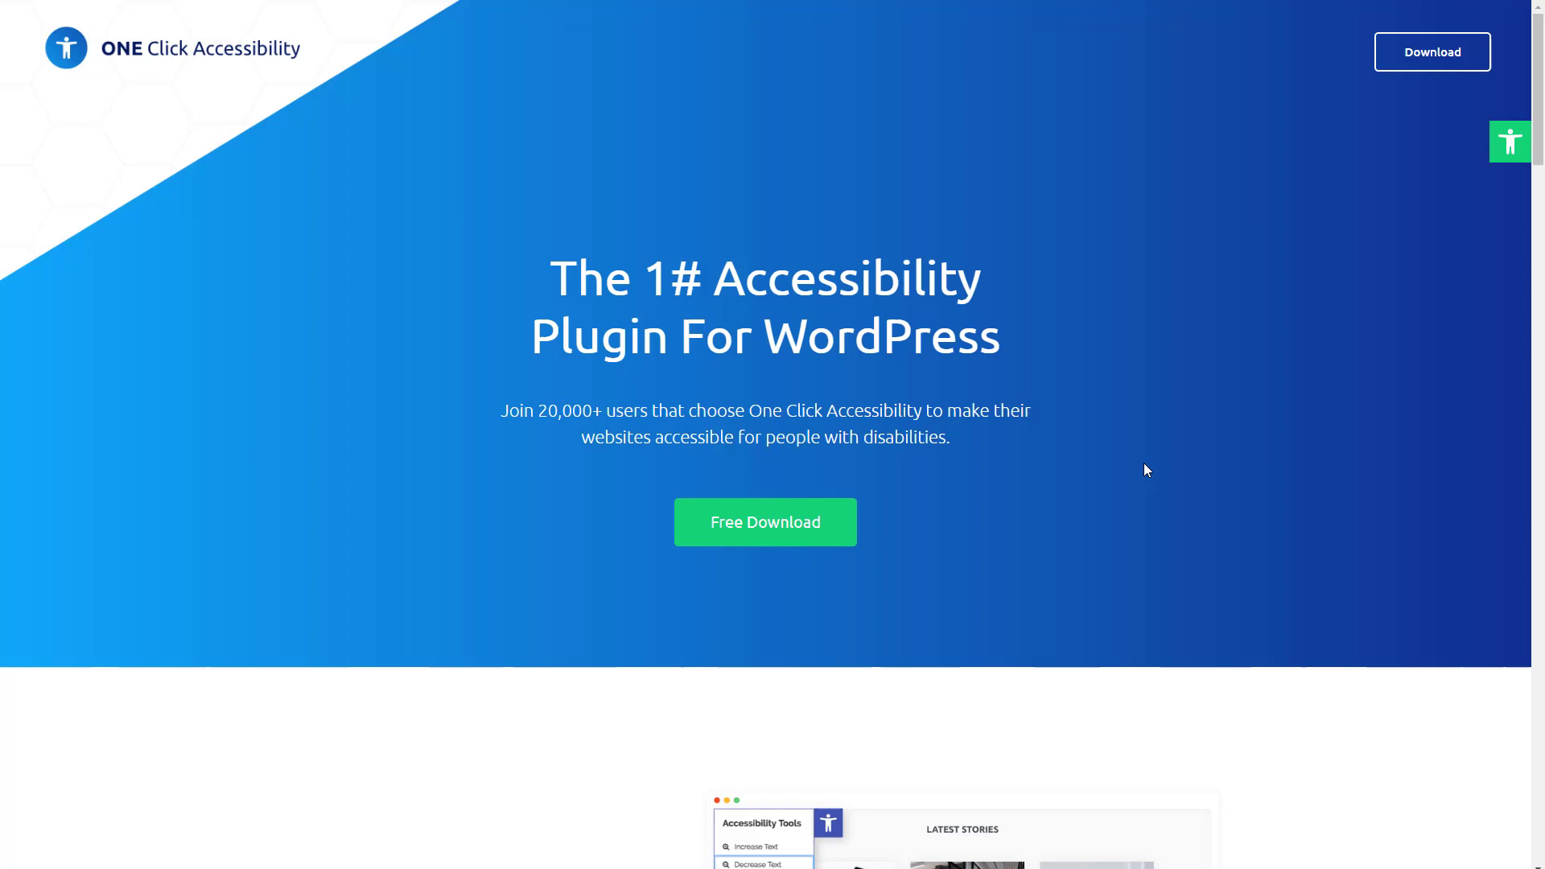
- Scroll down the One Click Accessibility homepage to review the plugin's features
scroll(1145, 471, down, 4)
scroll(1148, 469, down, 3)
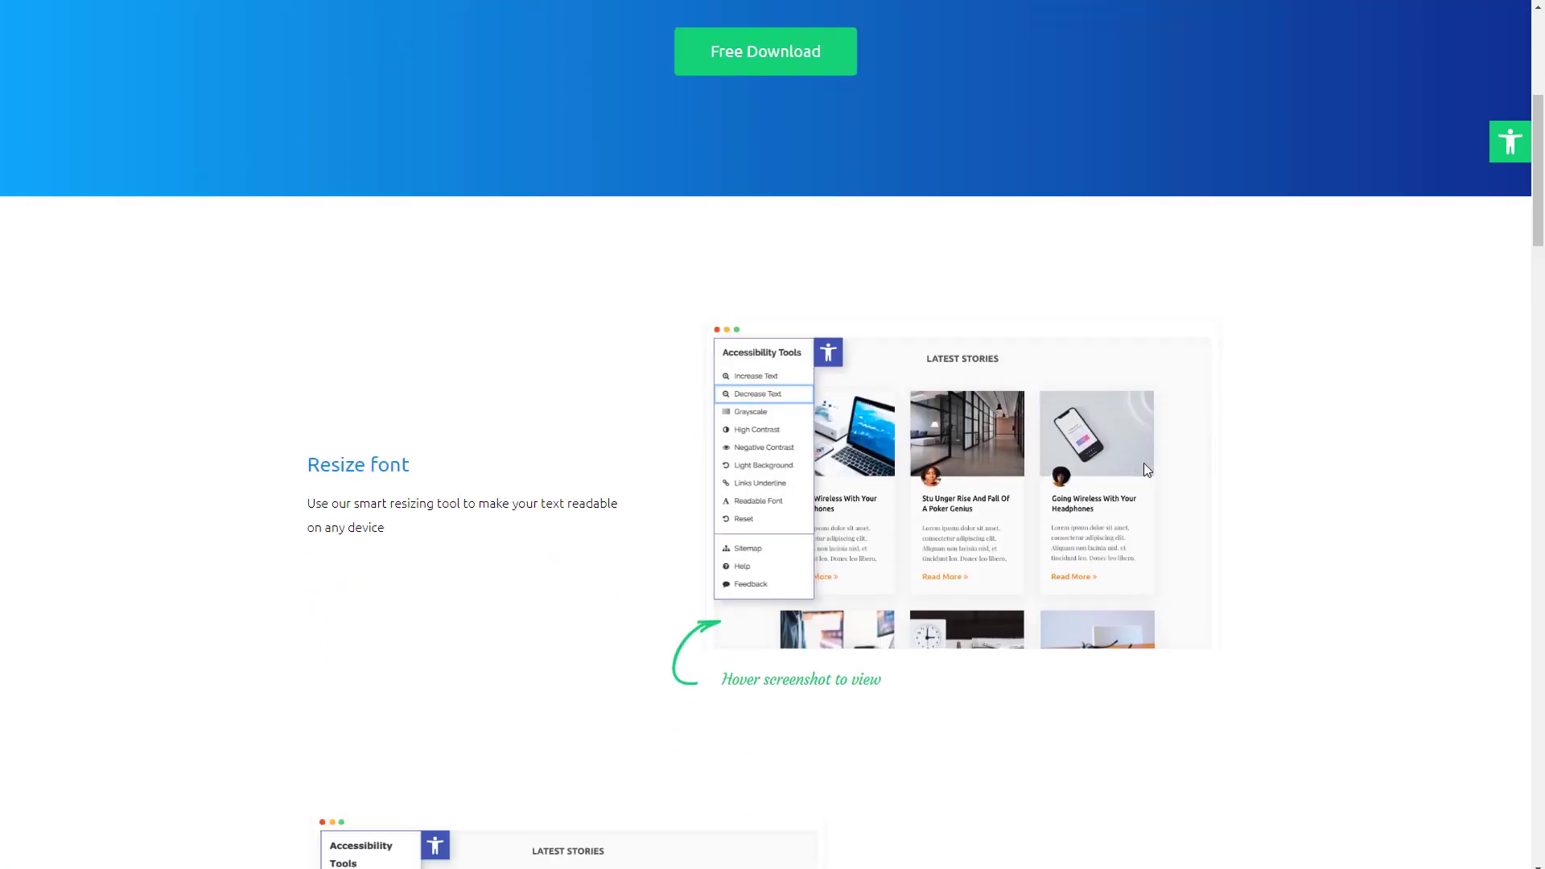
scroll(1147, 470, down, 10)
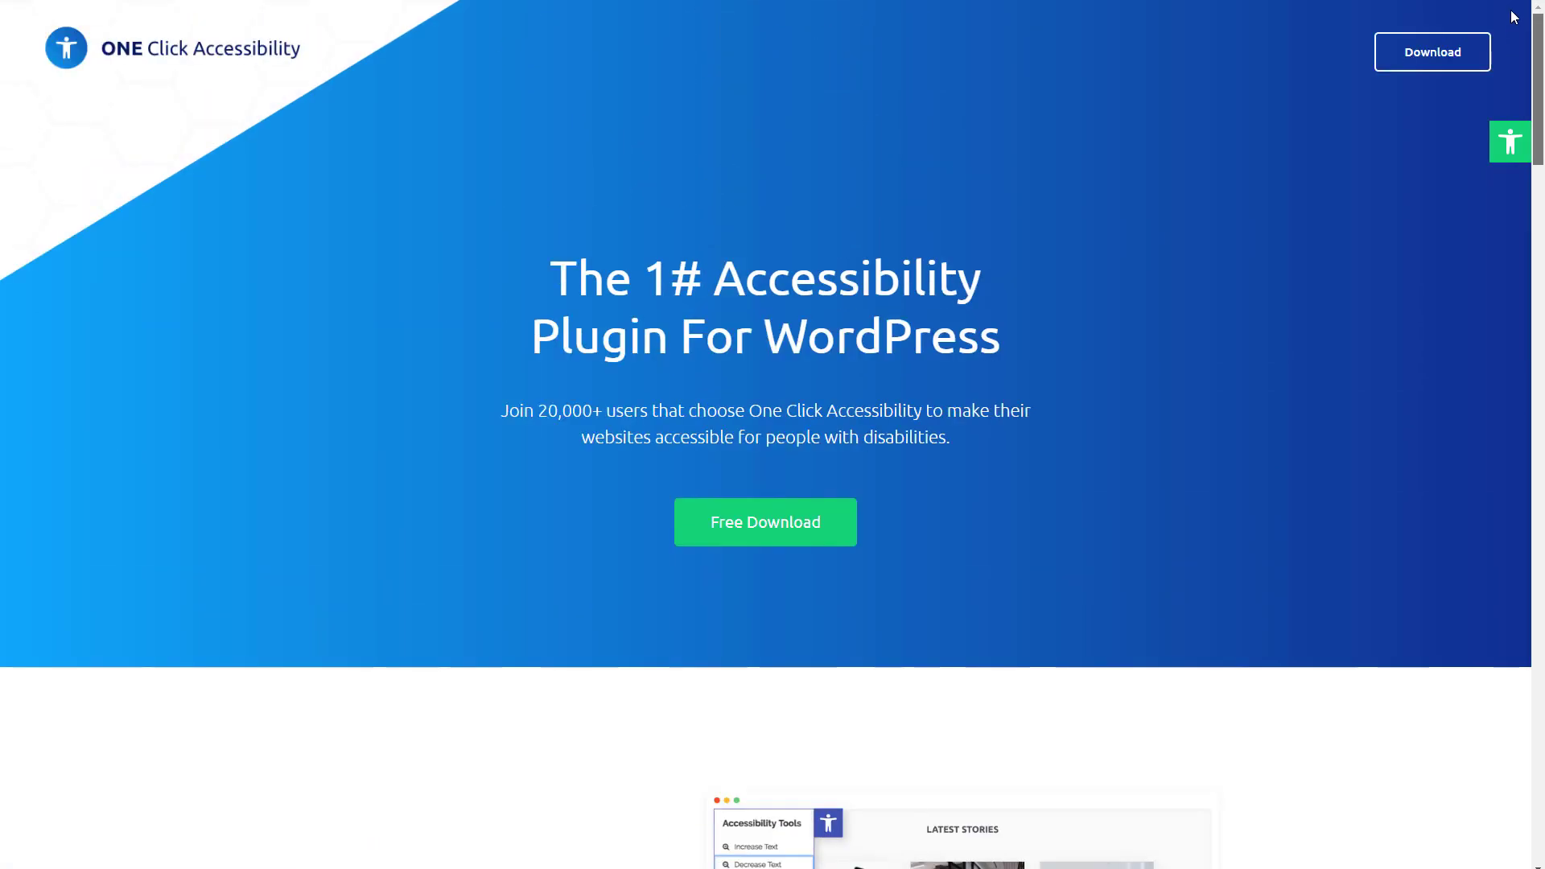
click(1422, 53)
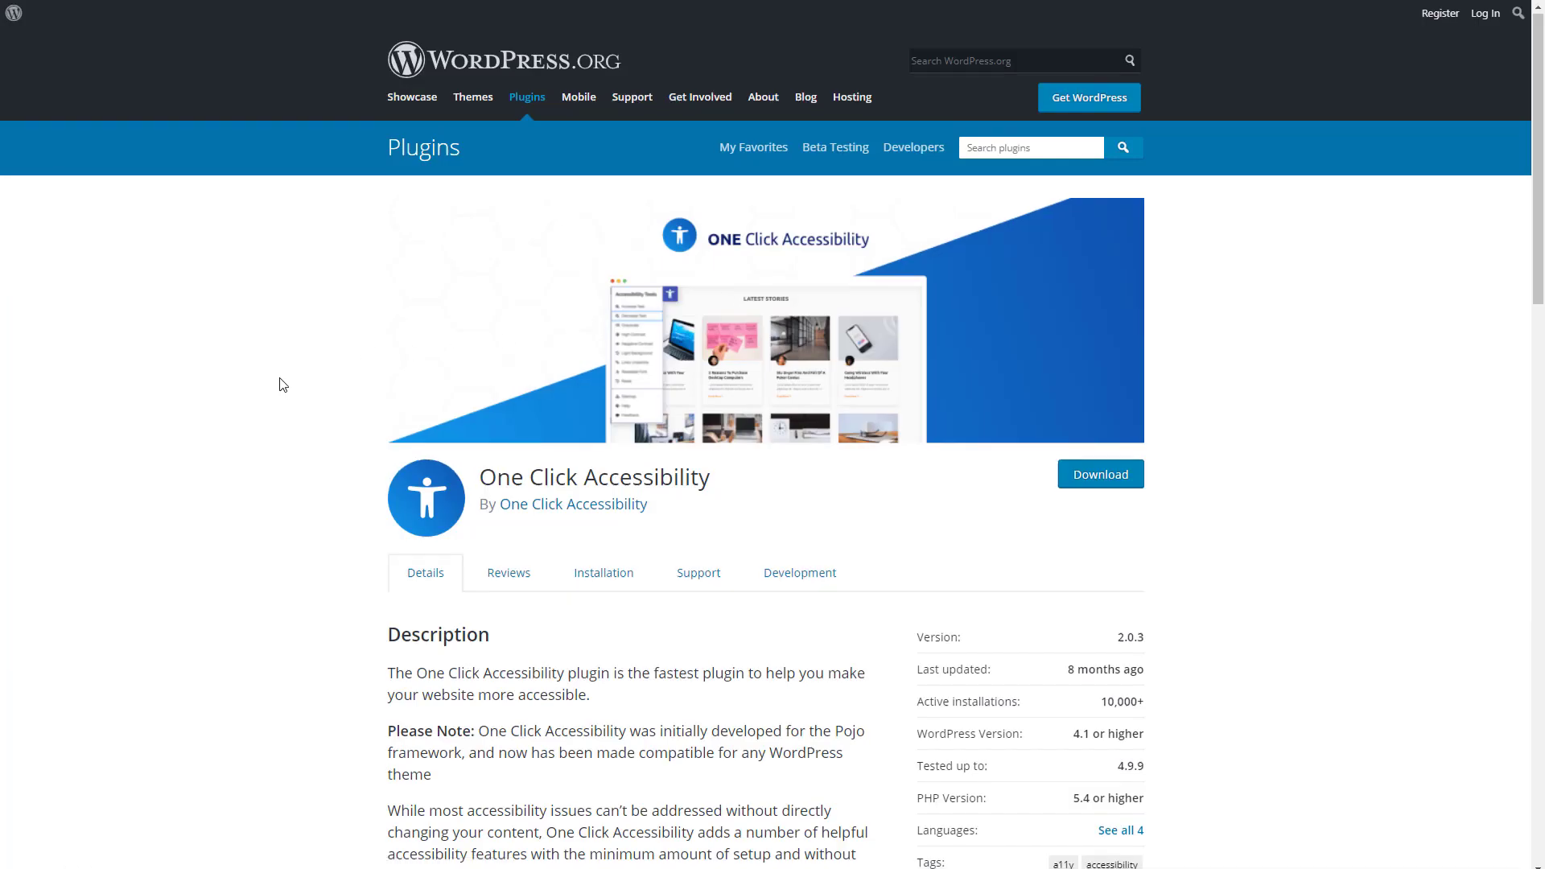
scroll(283, 387, down, 5)
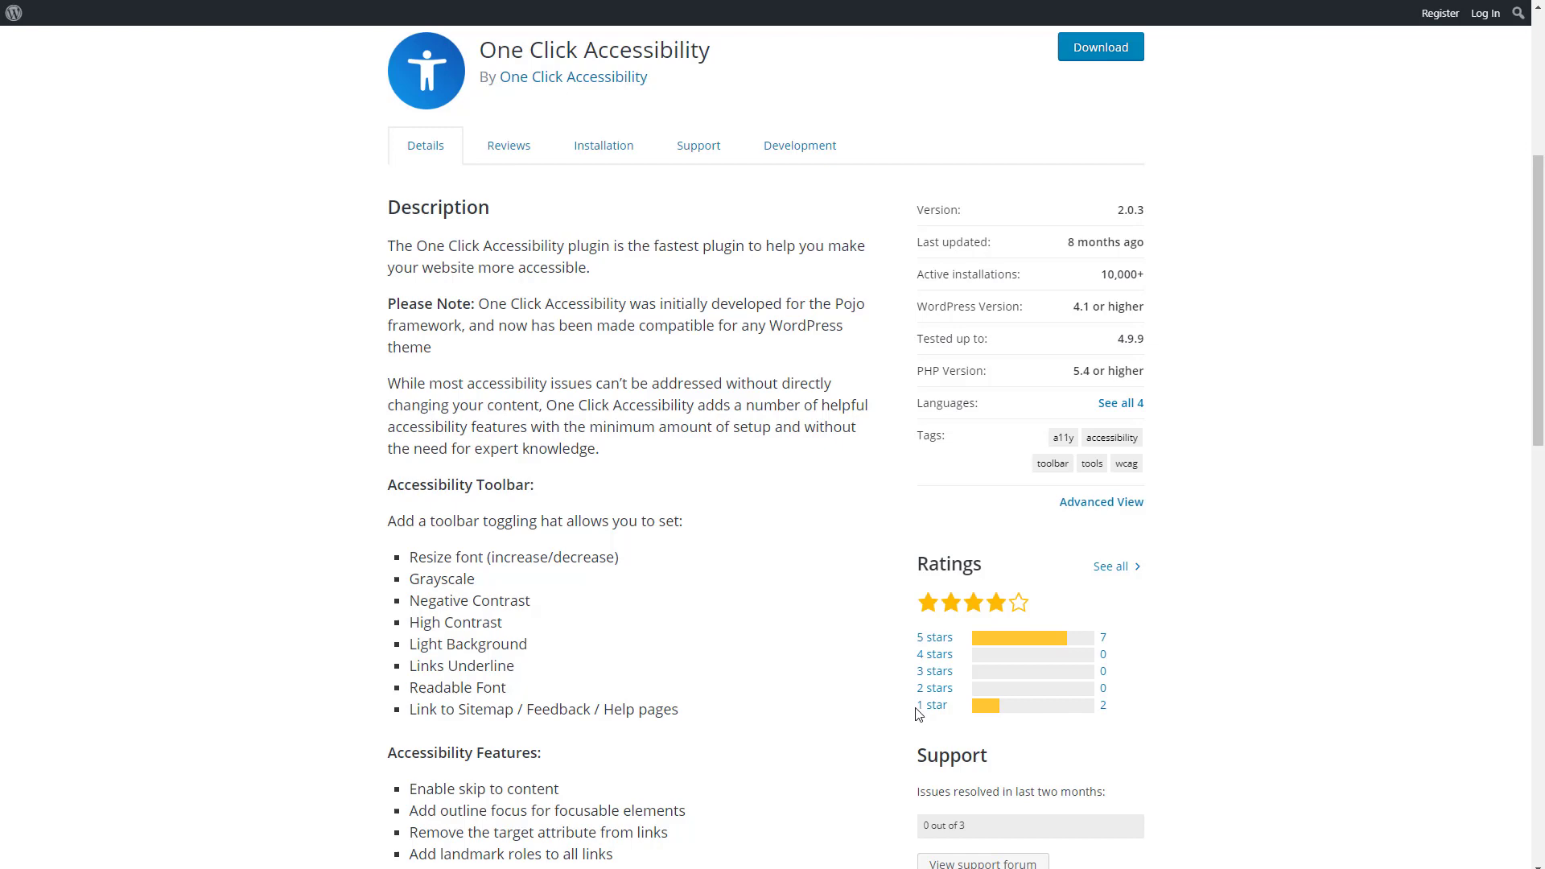
scroll(753, 668, down, 4)
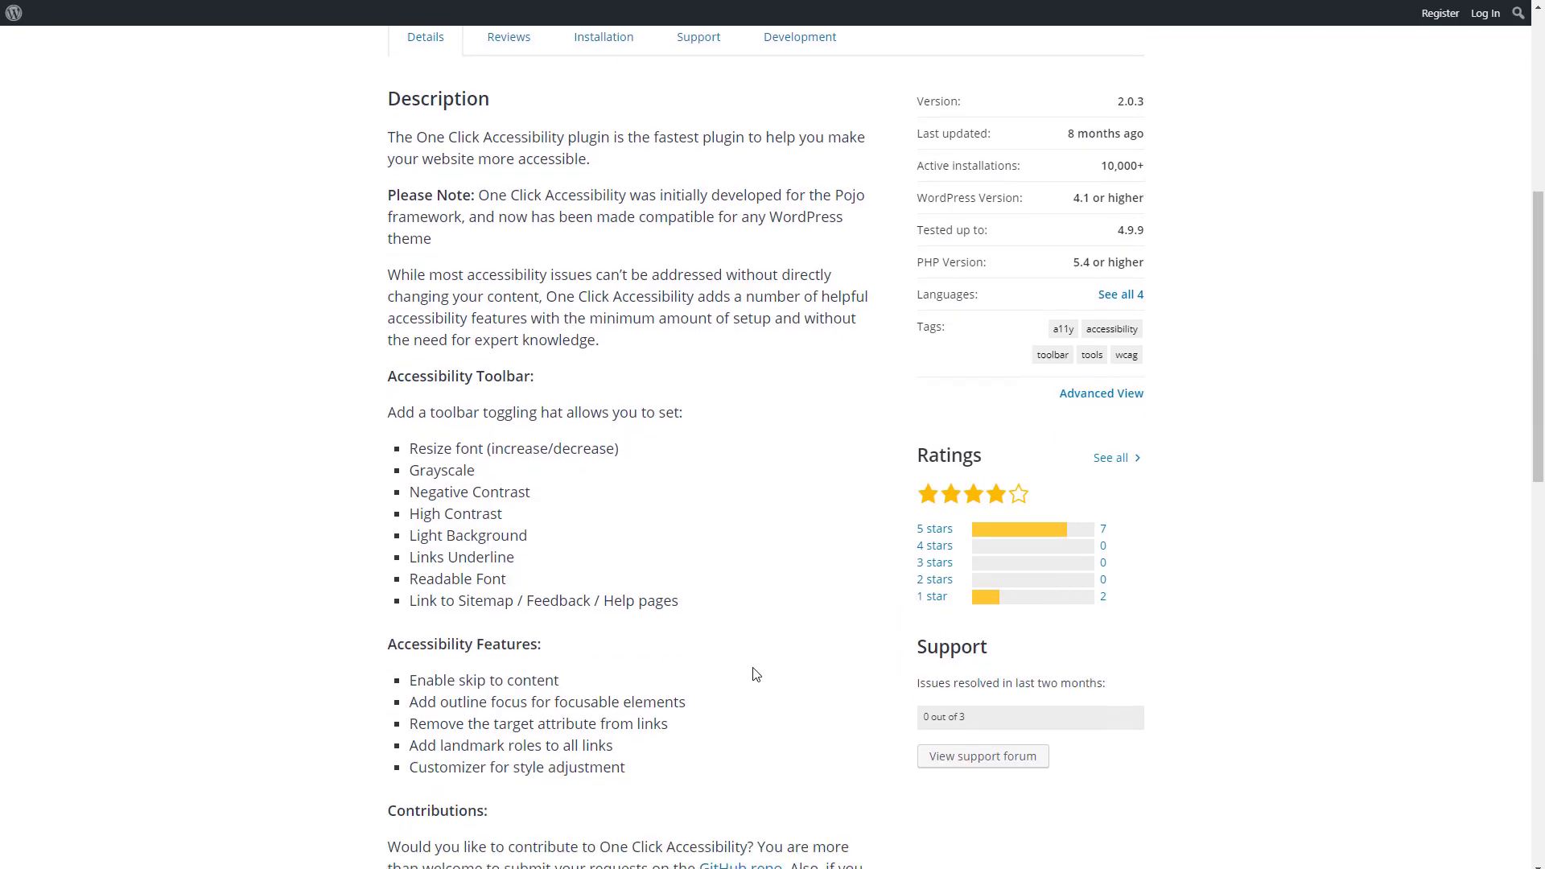
scroll(754, 666, up, 9)
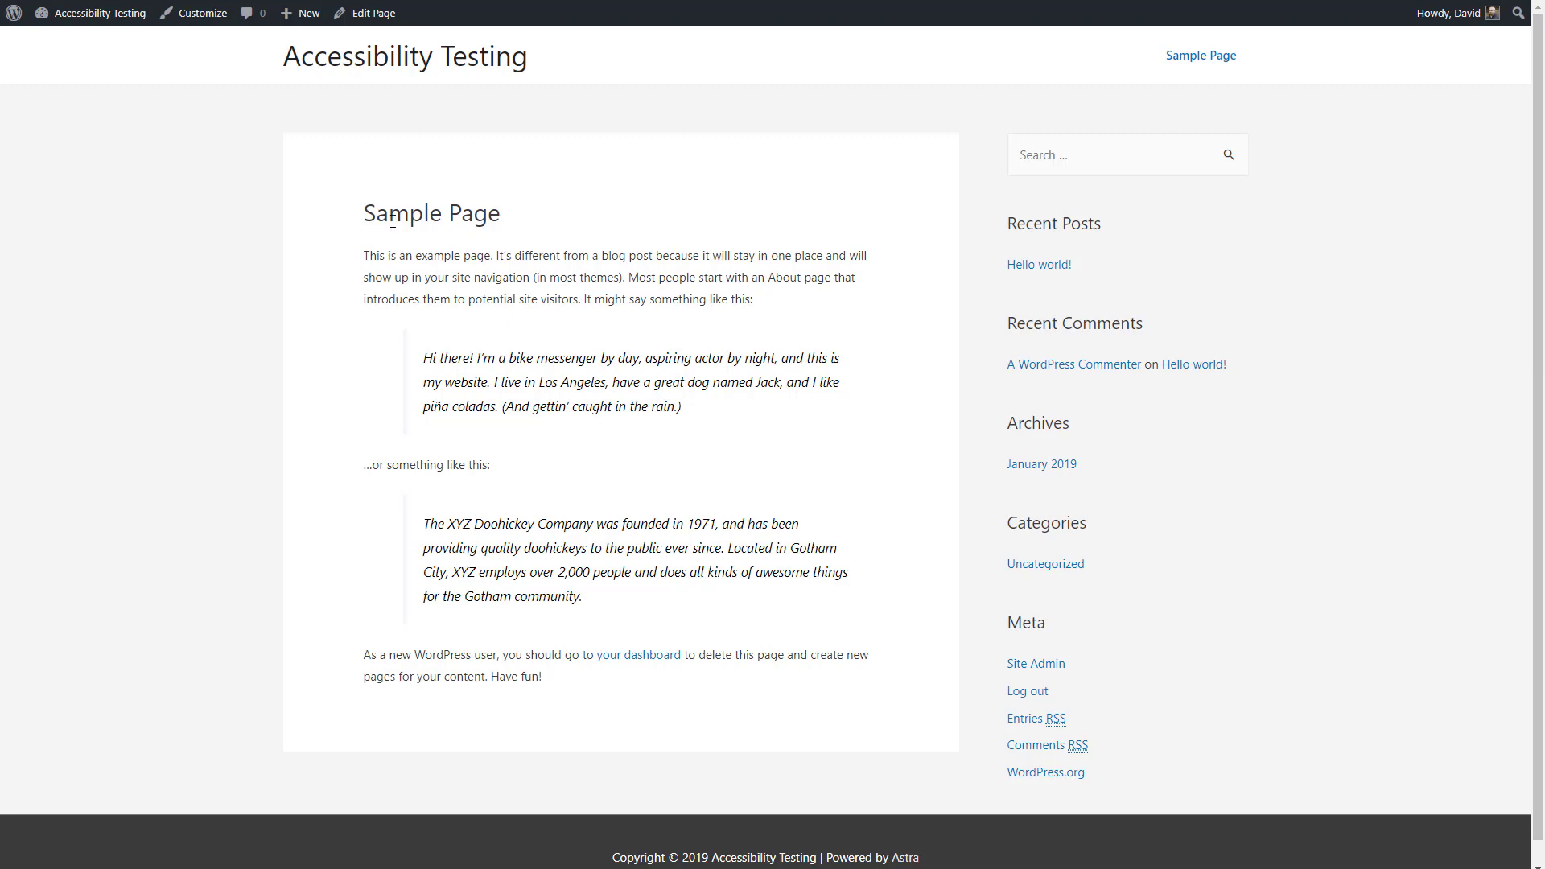
- Go from the Sample Page to the WordPress admin Dashboard via the admin bar
click(111, 16)
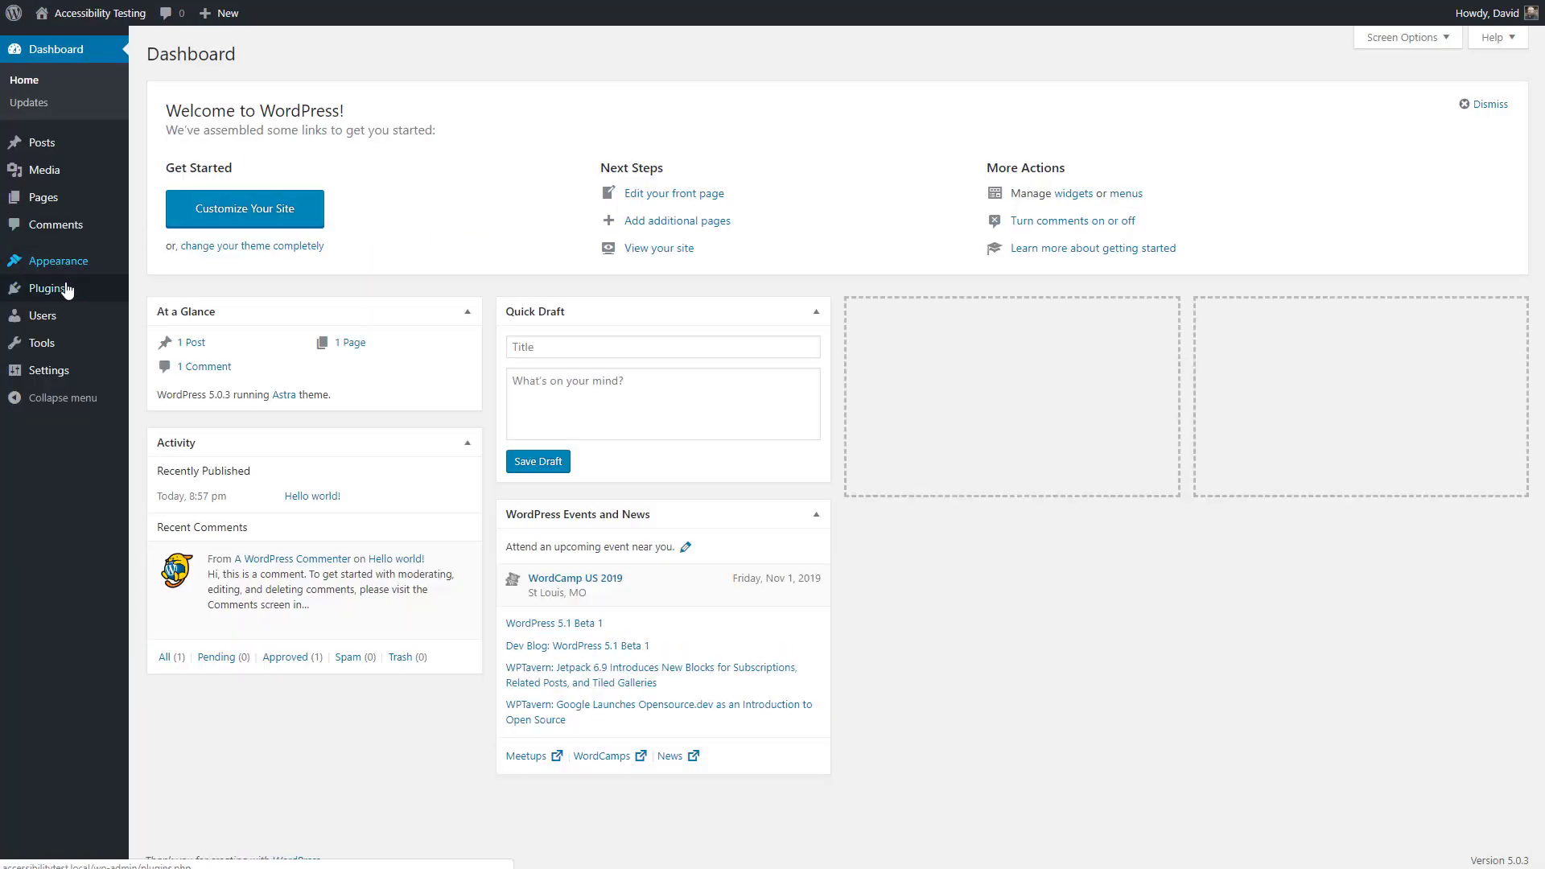
- Search the Add Plugins directory for 'one click accessibility'
mouse_move(68, 291)
click(174, 315)
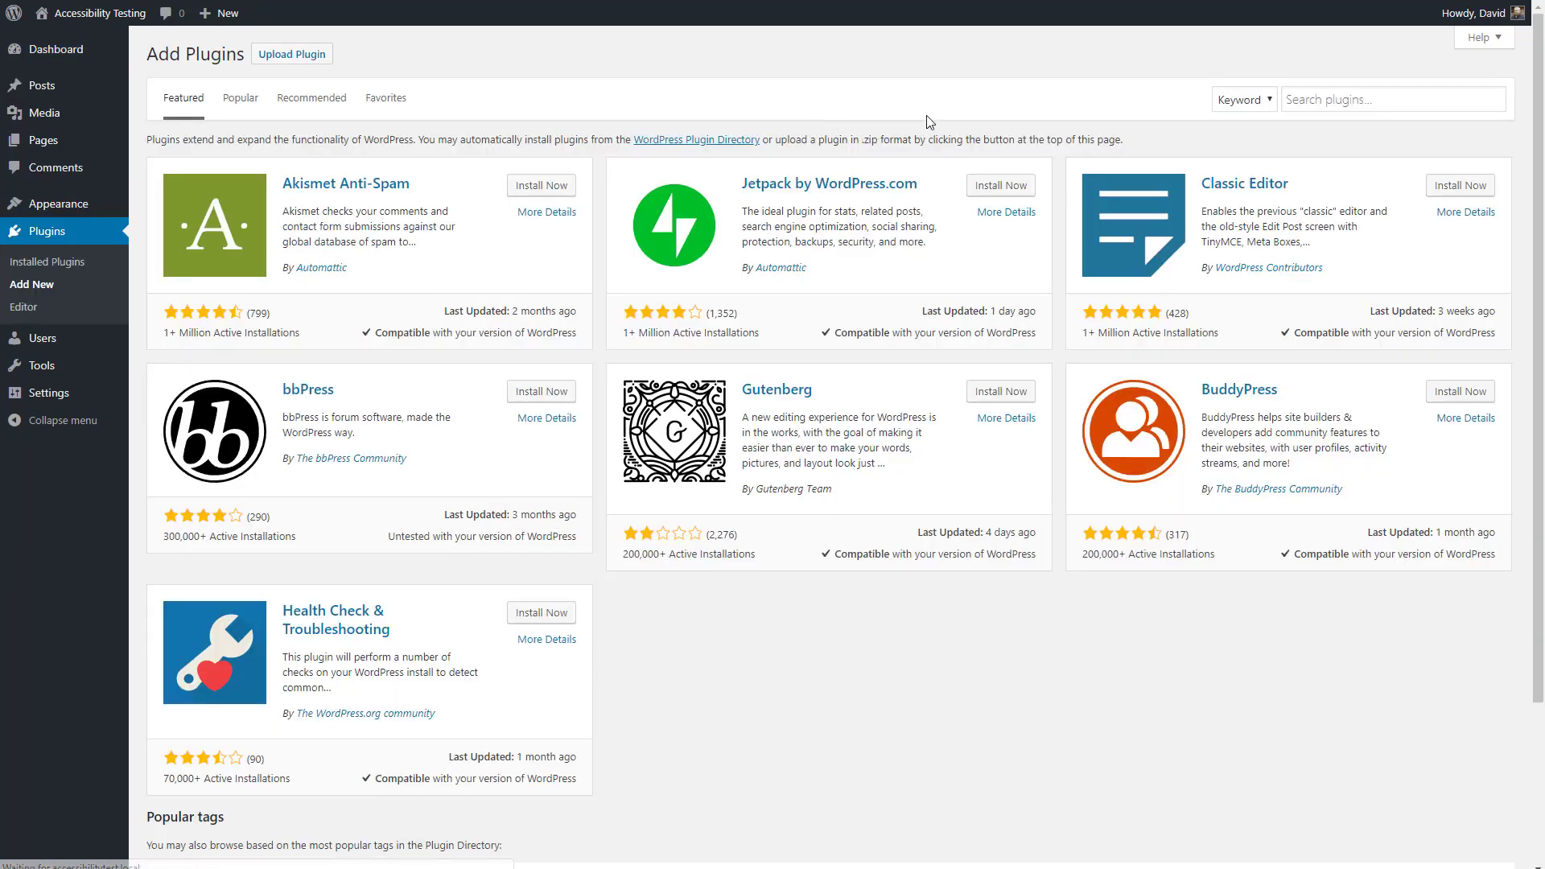
click(1375, 97)
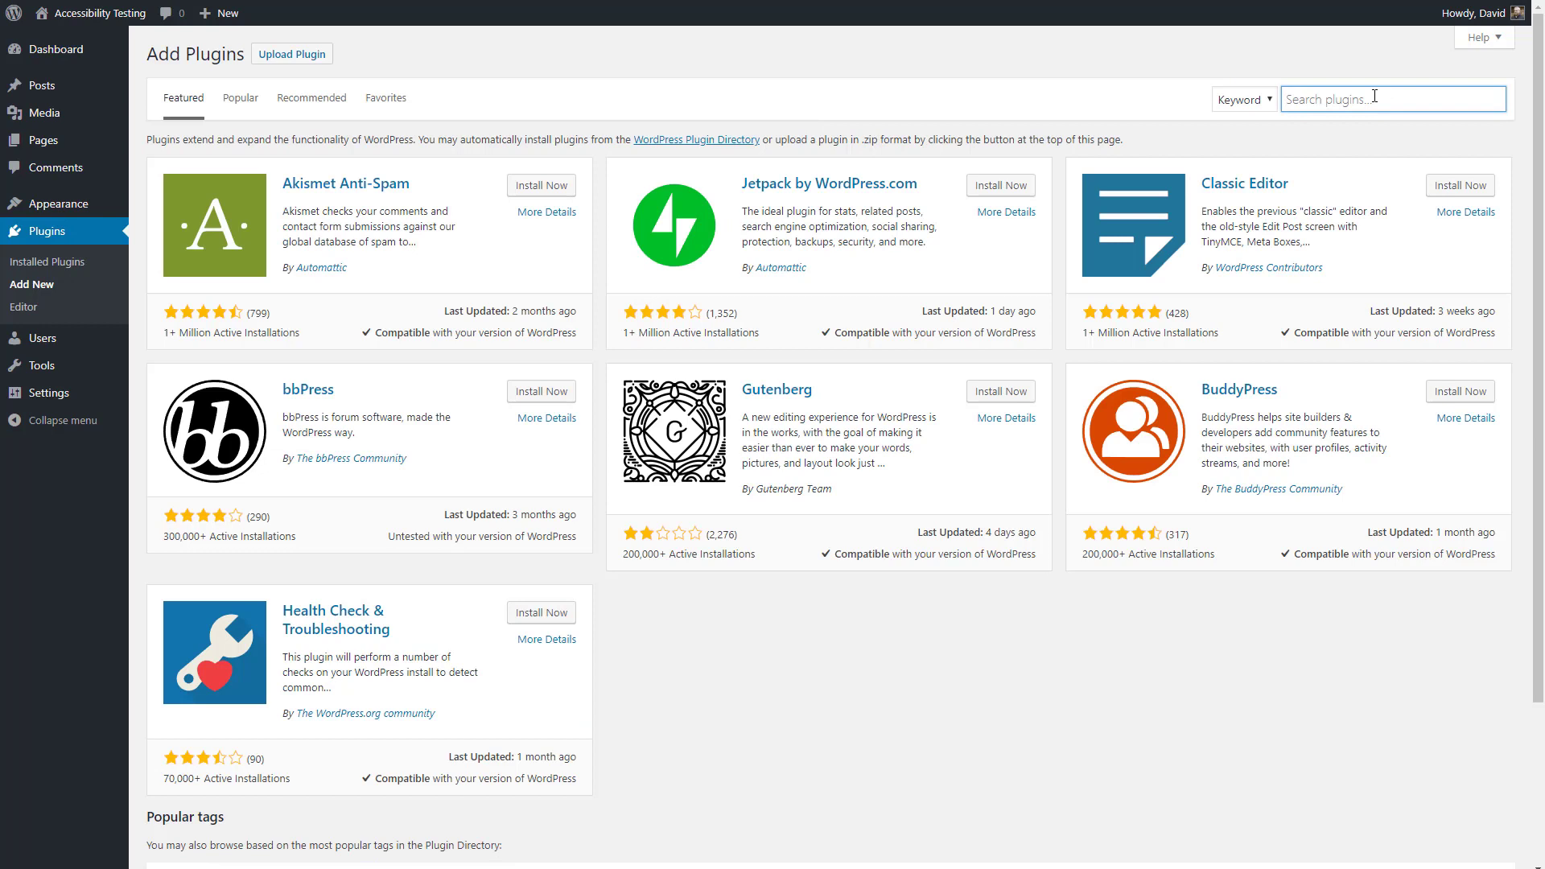
text(one click accessibility)
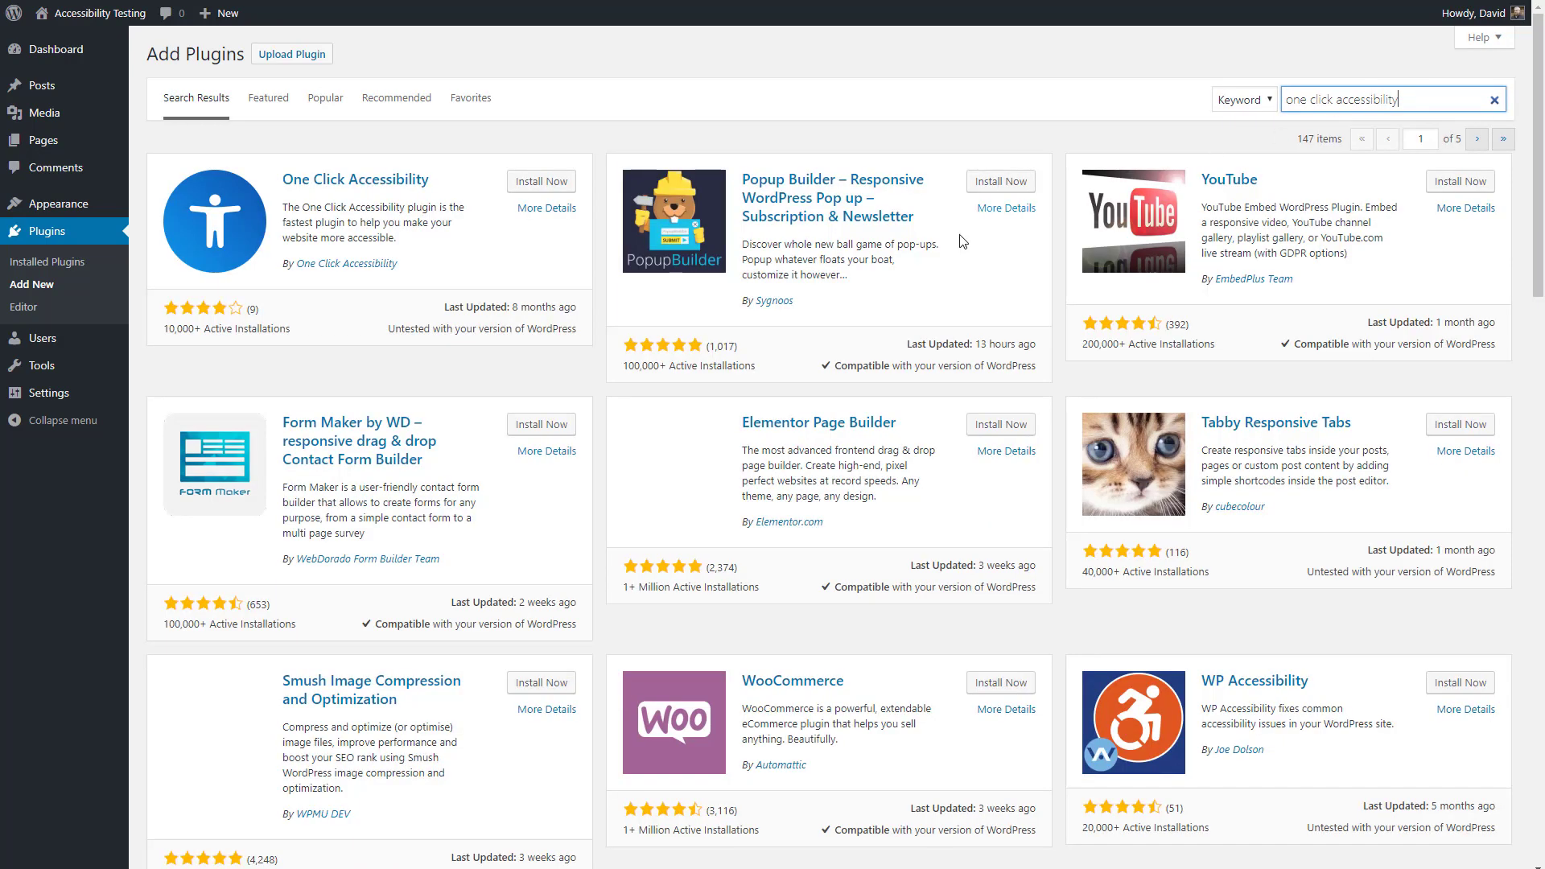
- Install the One Click Accessibility plugin and activate it
click(531, 183)
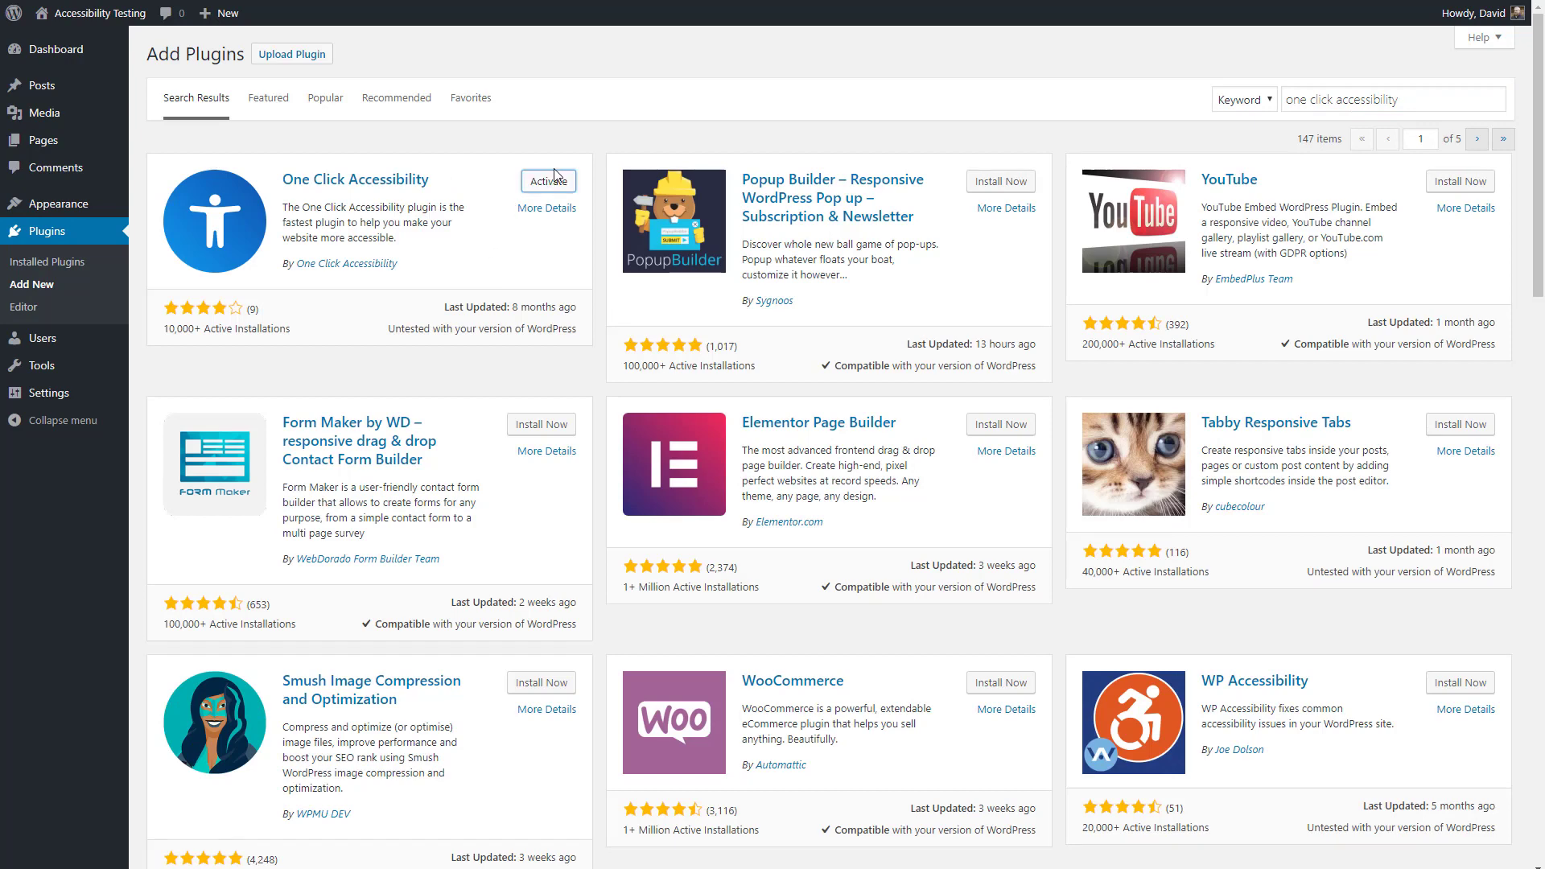
click(550, 181)
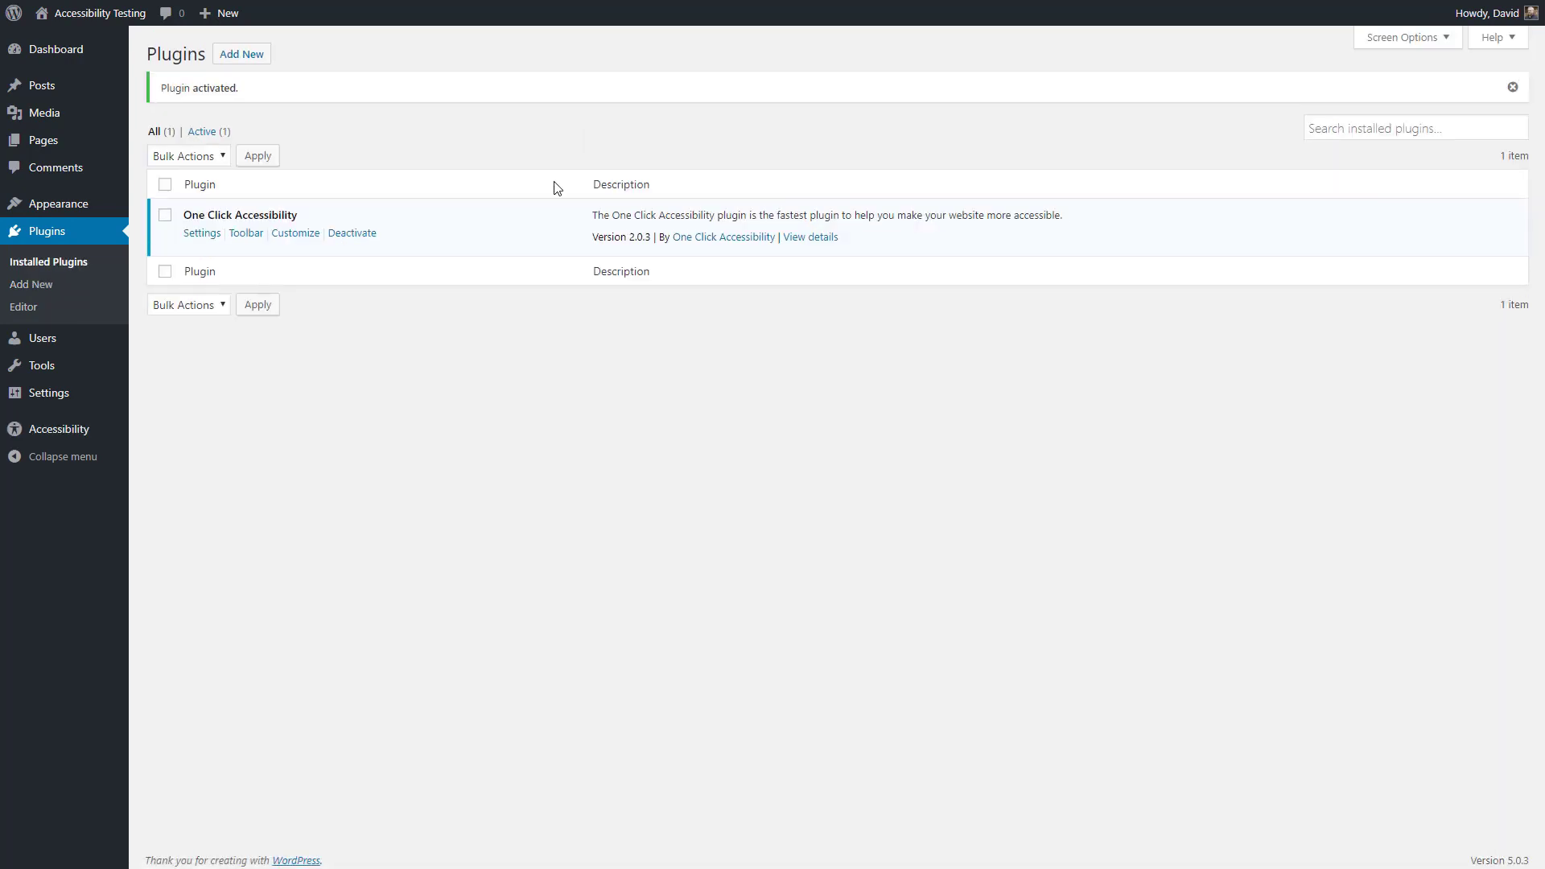
mouse_move(68, 438)
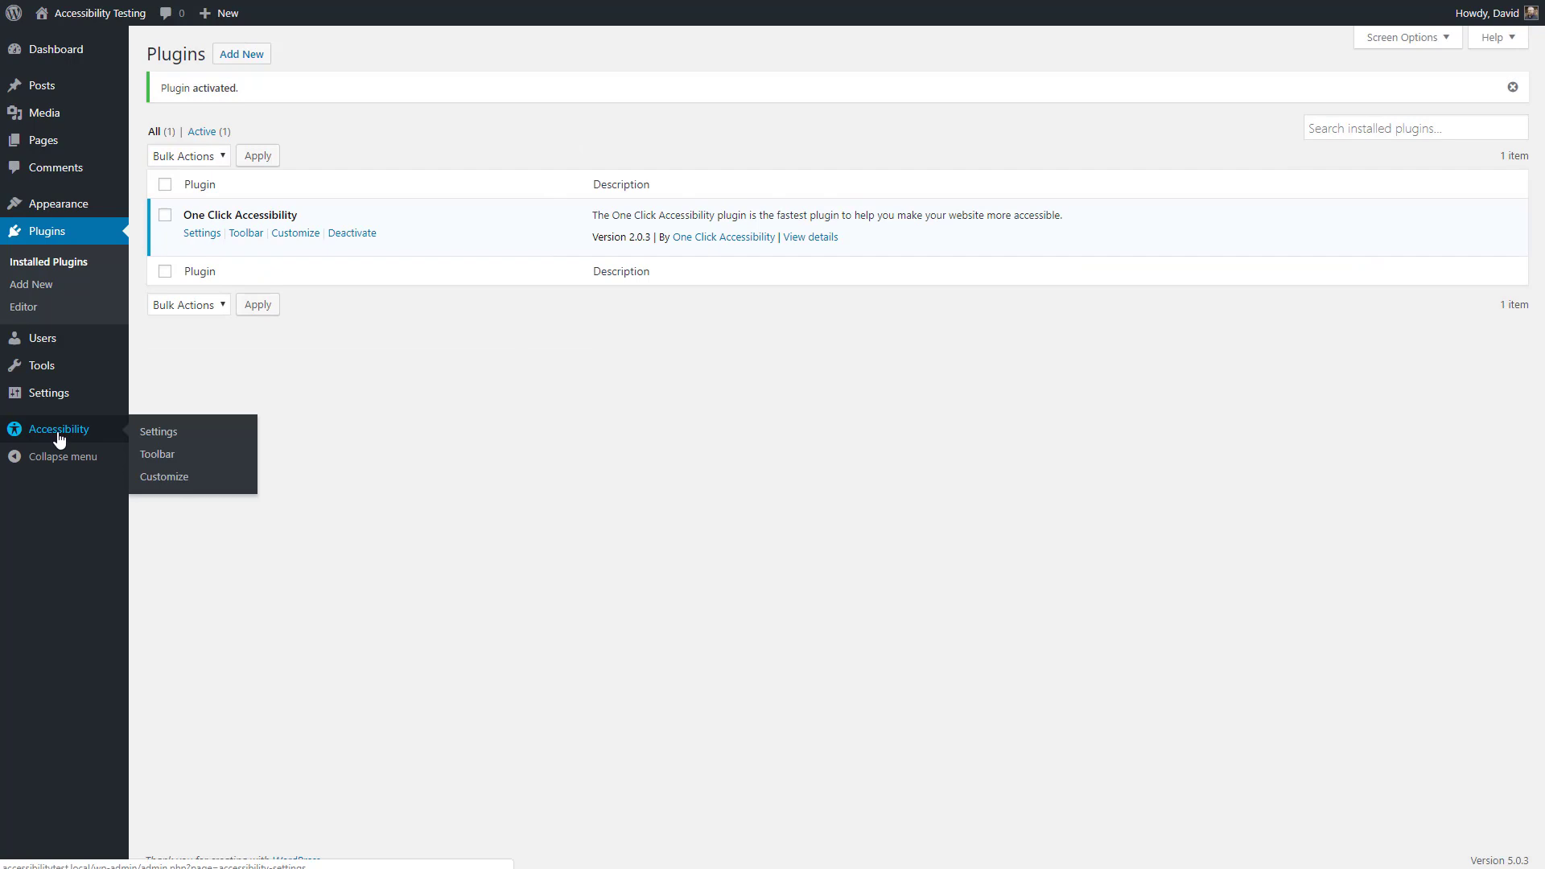
- Open Accessibility general settings and keep 'Remember user for' at 12 Hours
click(153, 433)
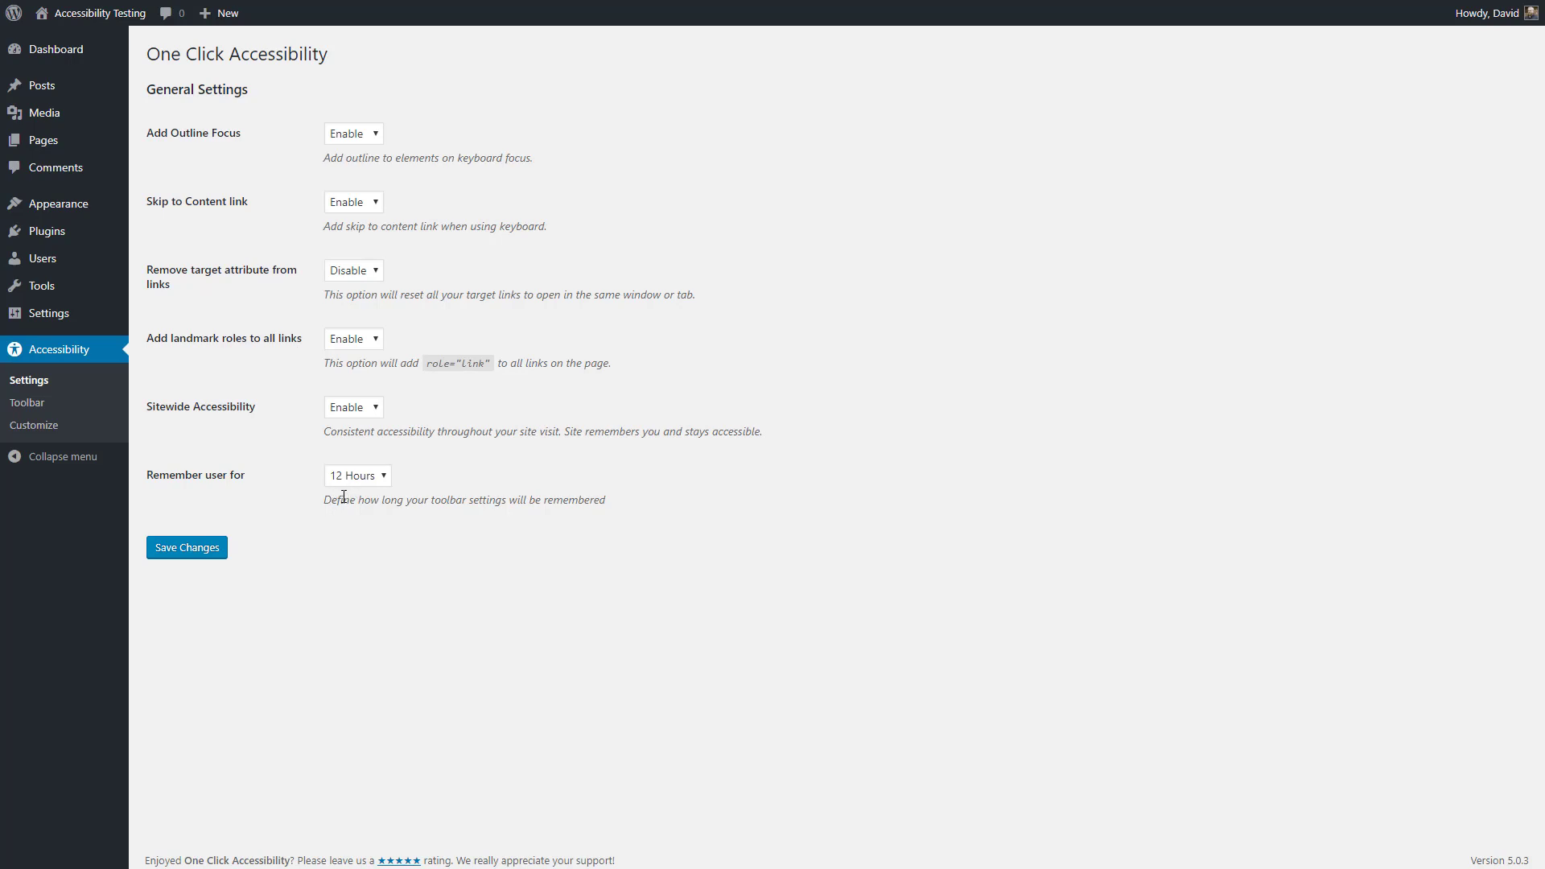
click(367, 477)
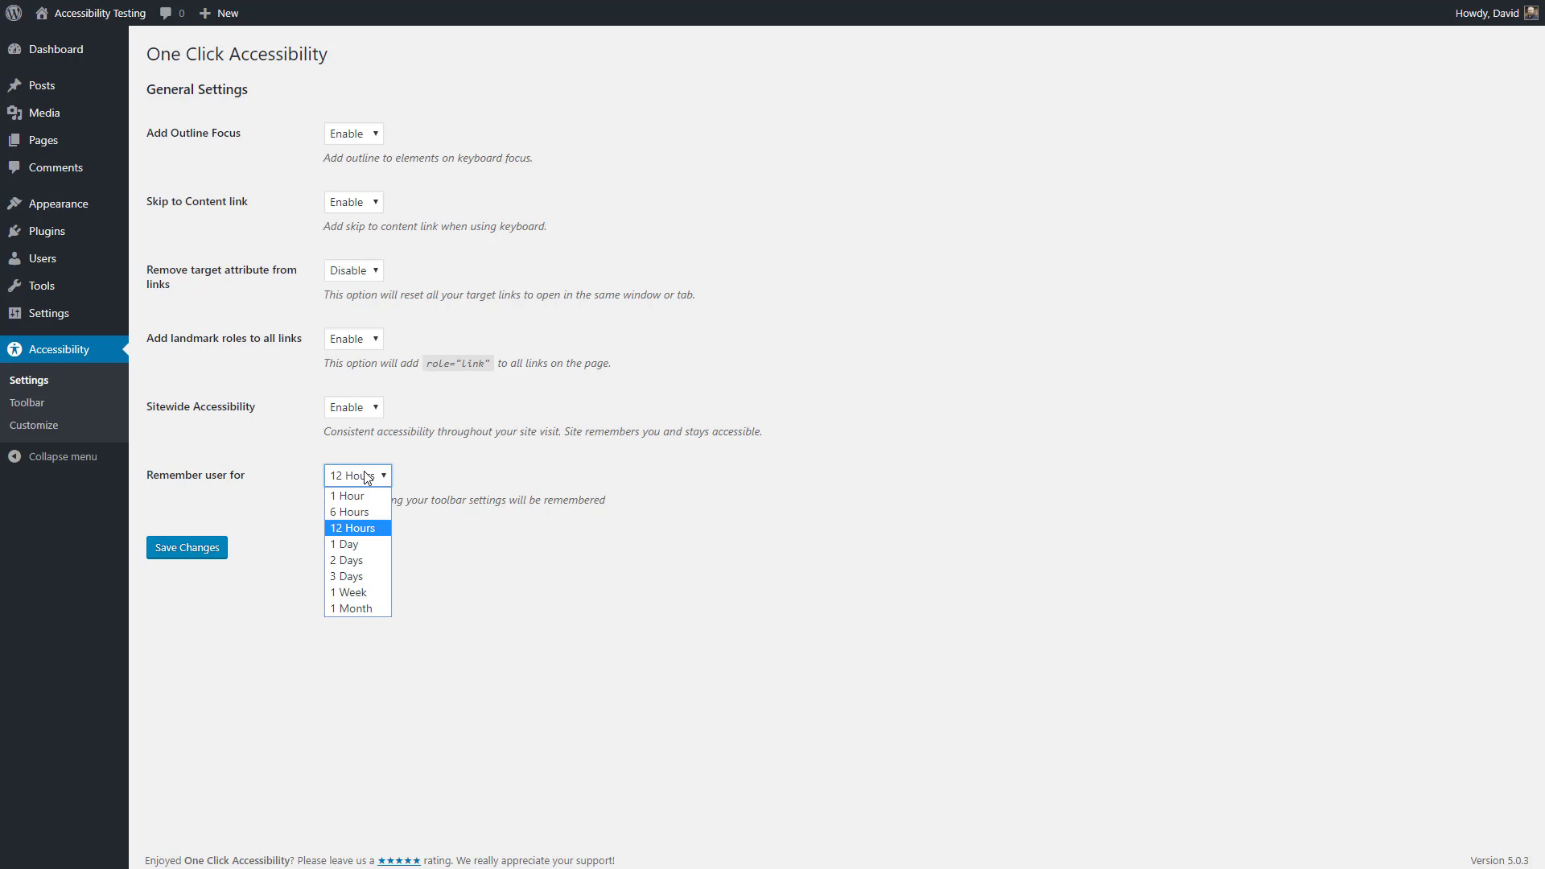
click(367, 477)
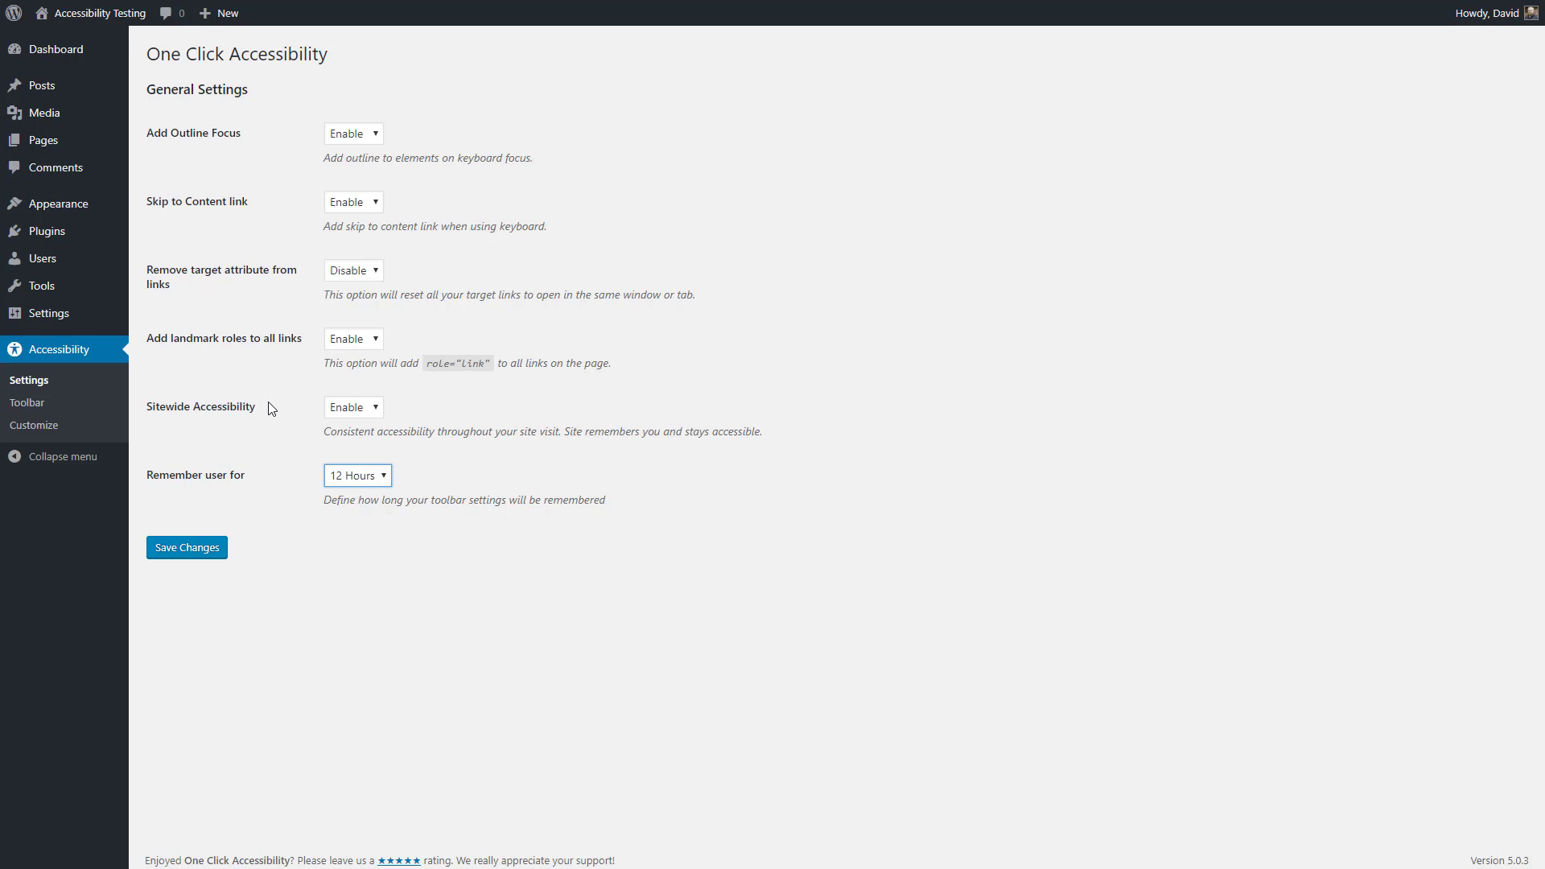
- In Accessibility Toolbar settings, keep Display Toolbar set to Show on all devices
click(44, 407)
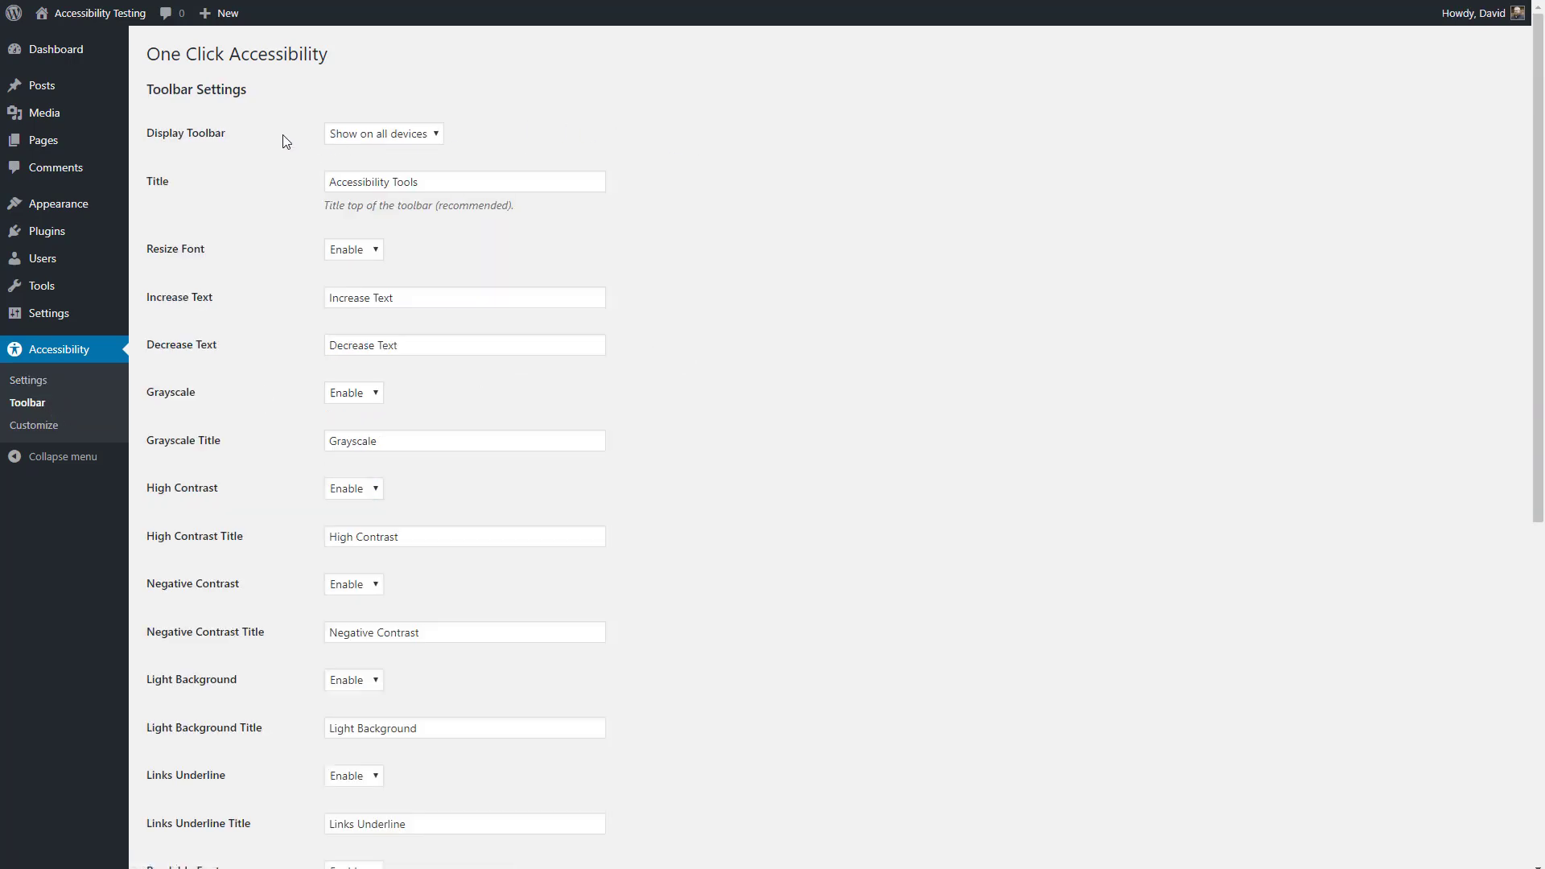
click(435, 136)
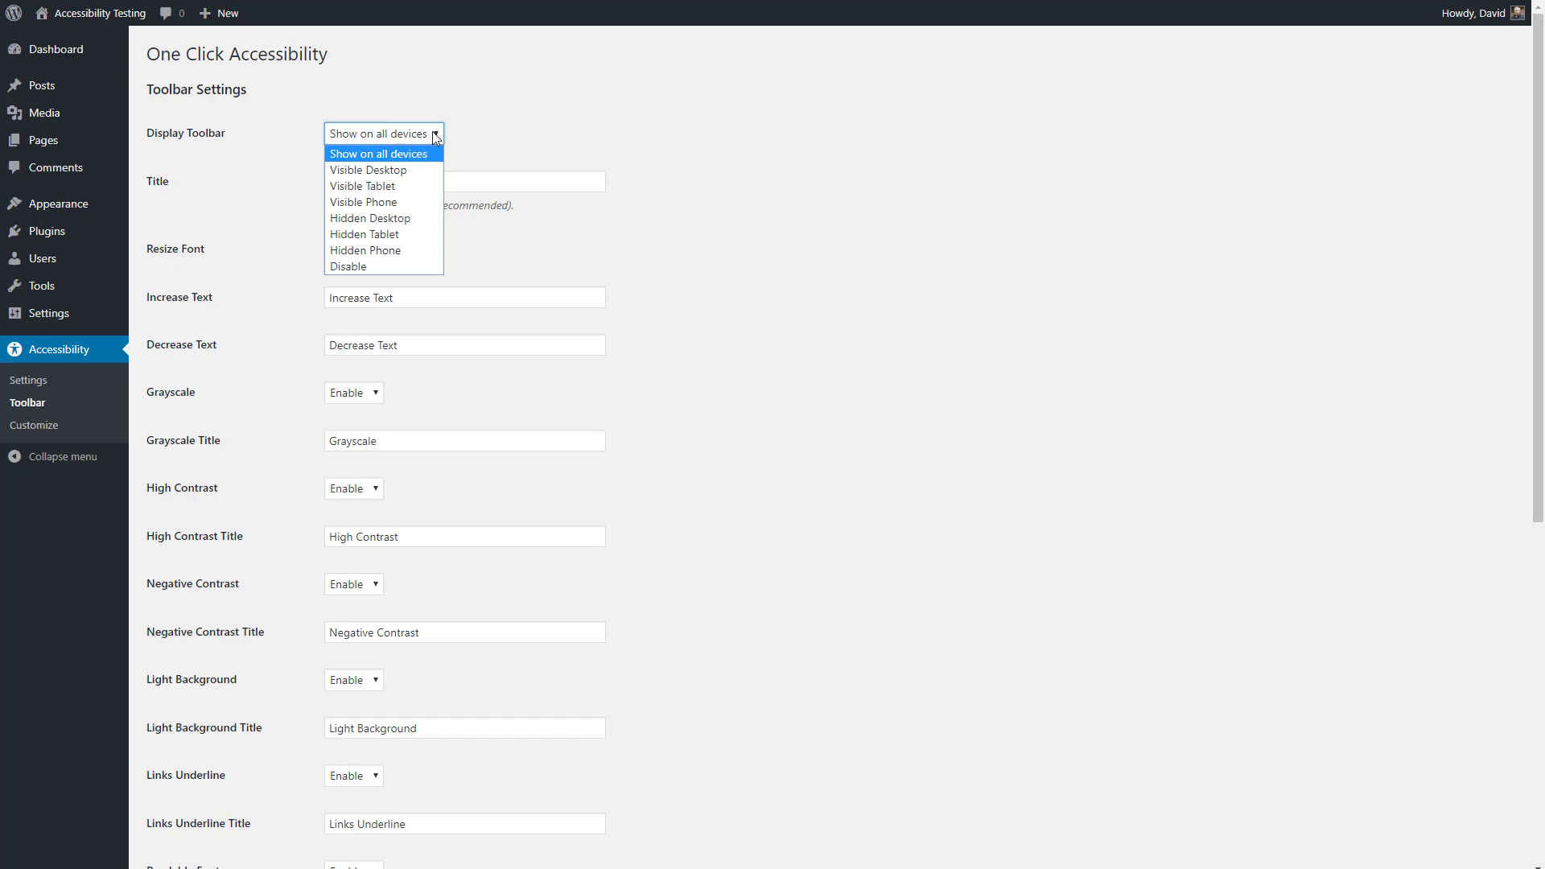
click(436, 136)
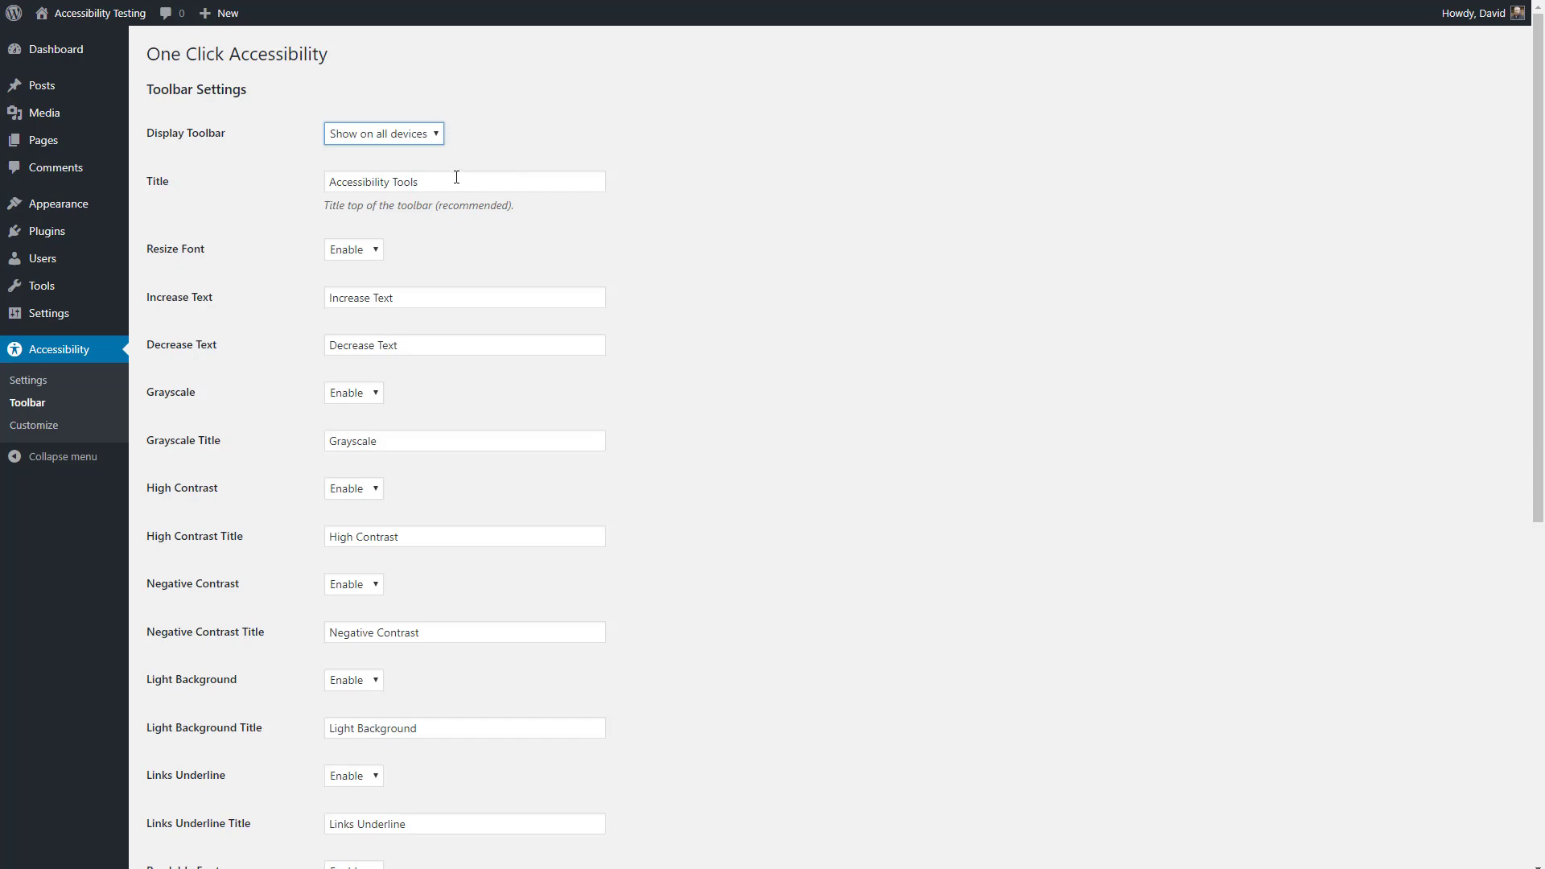
- Review the remaining toolbar settings, then view the site's front end
scroll(466, 165, down, 1)
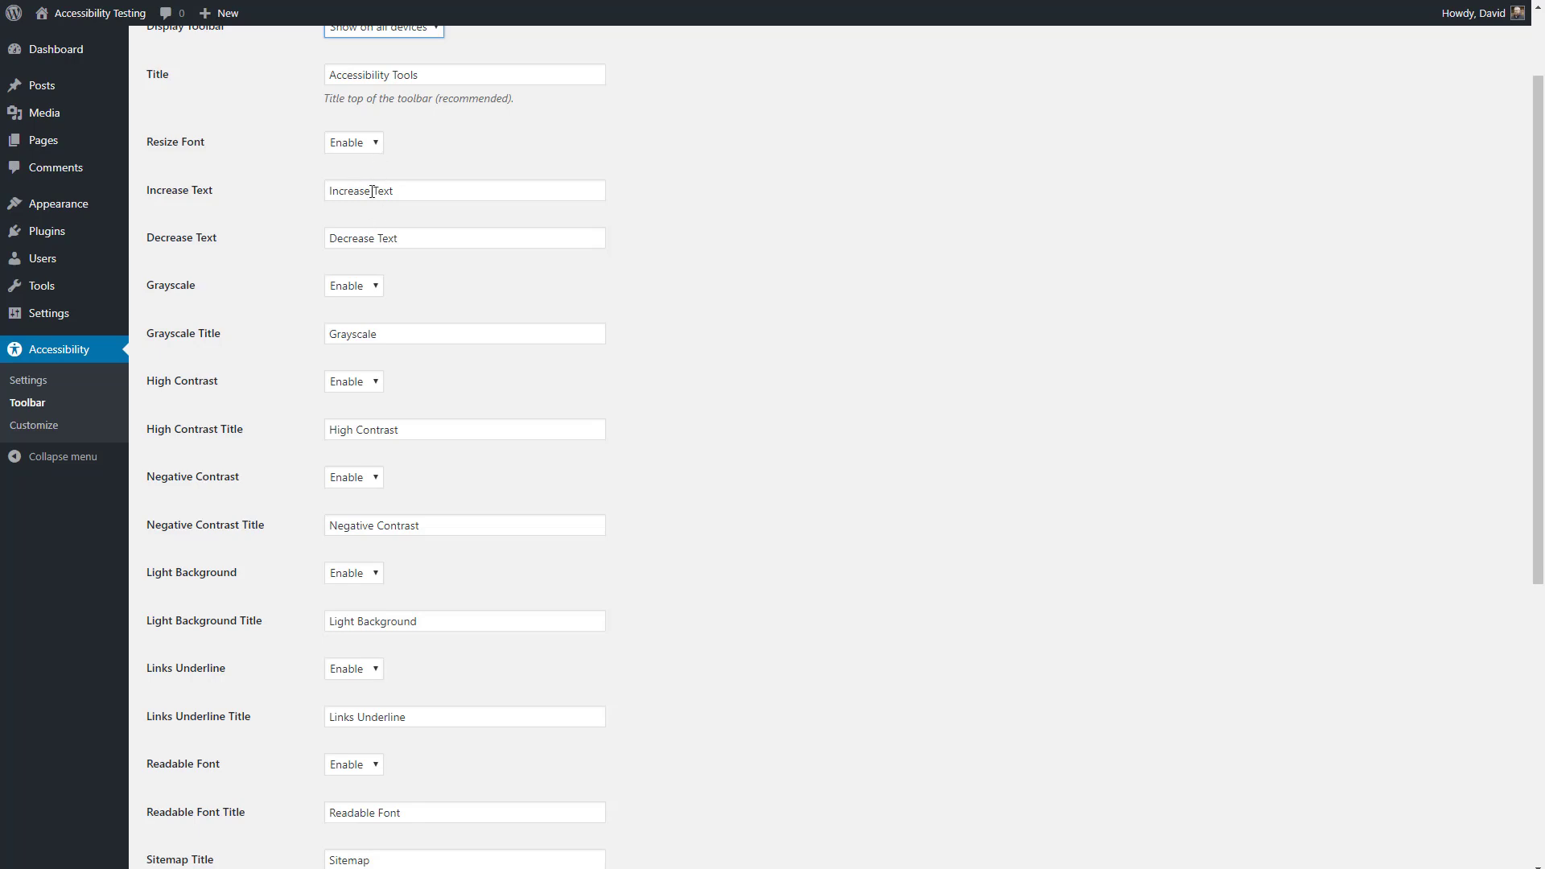
scroll(399, 342, down, 4)
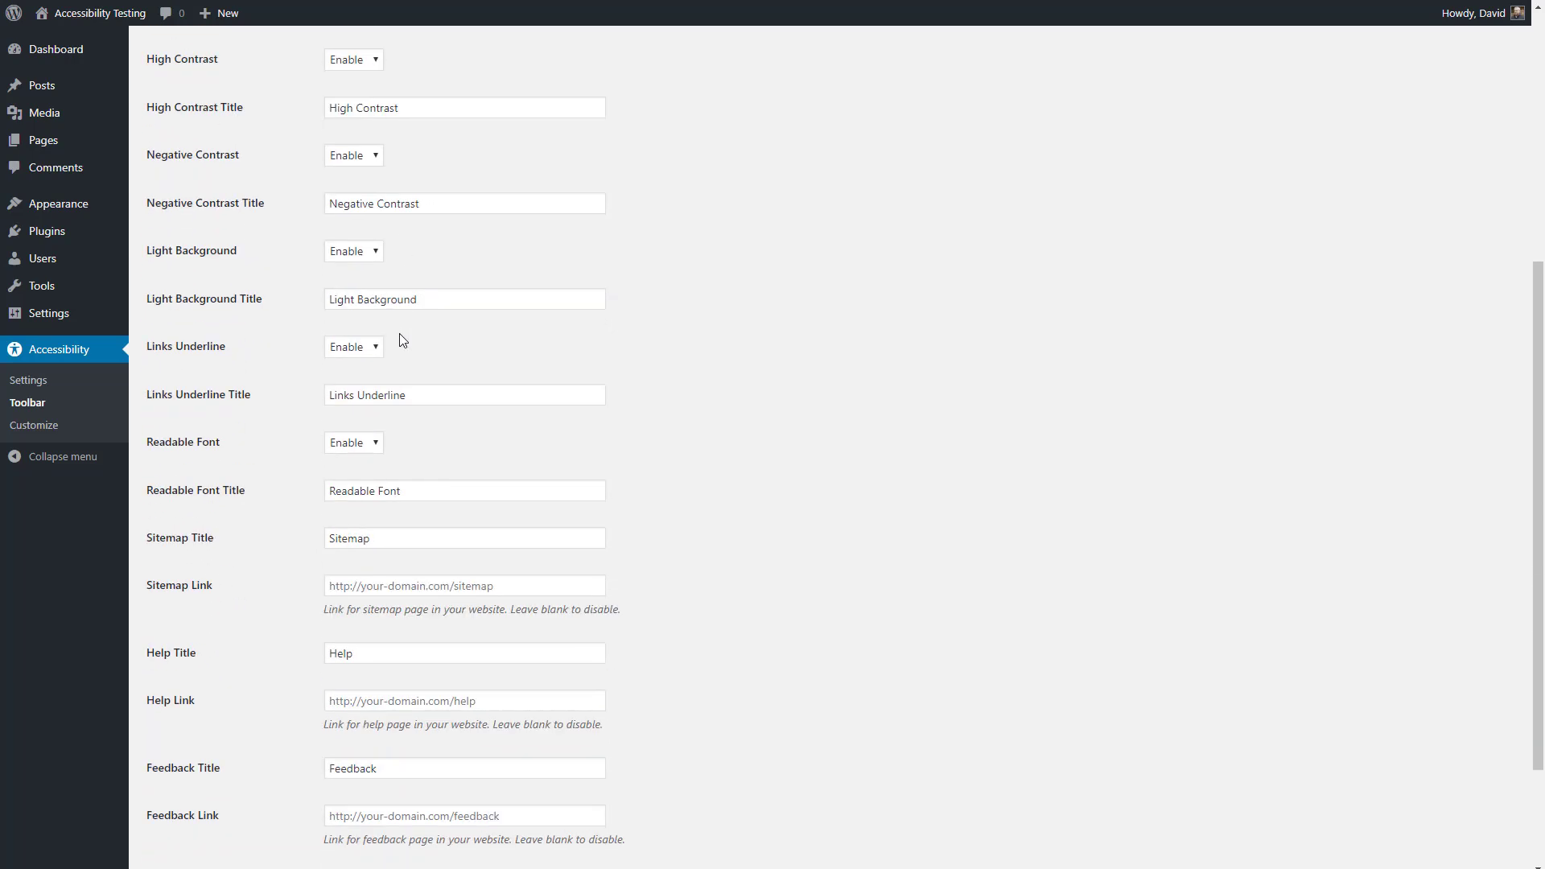
scroll(399, 340, down, 2)
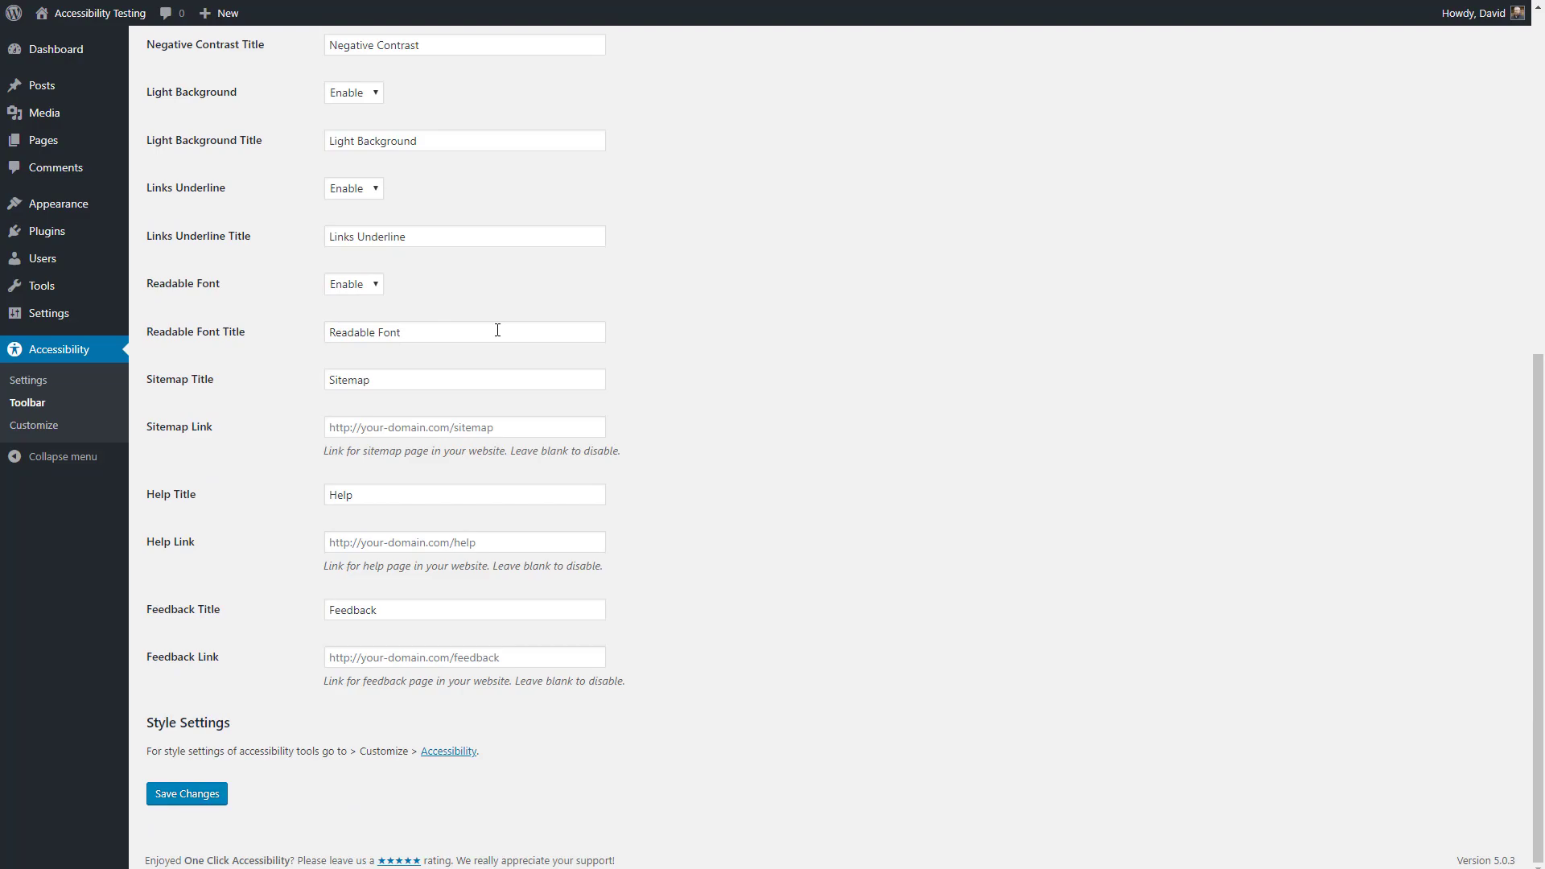
click(89, 20)
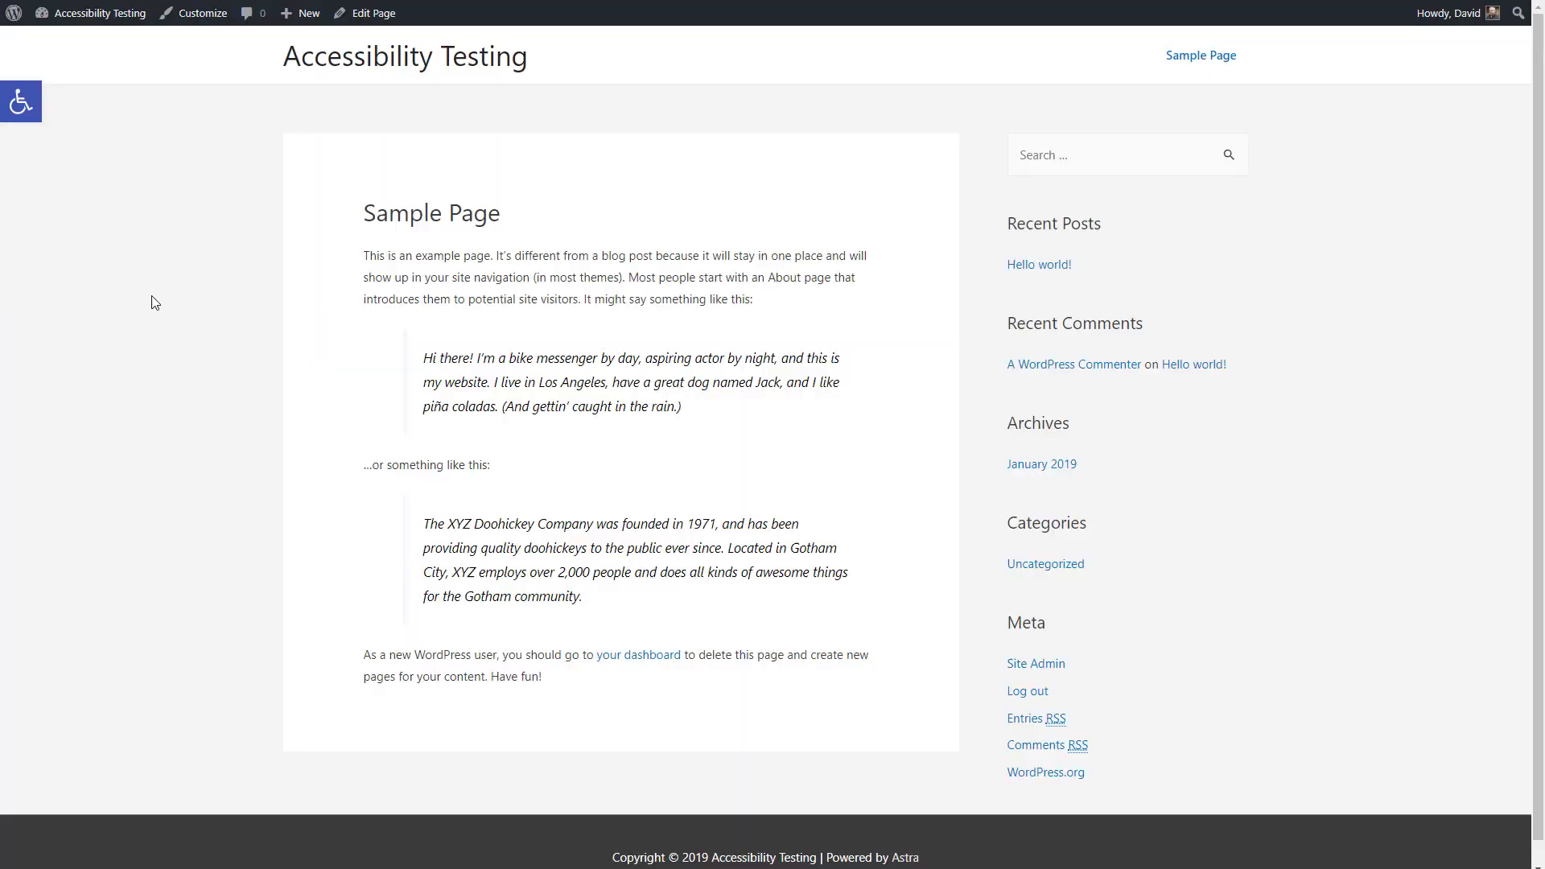
click(18, 103)
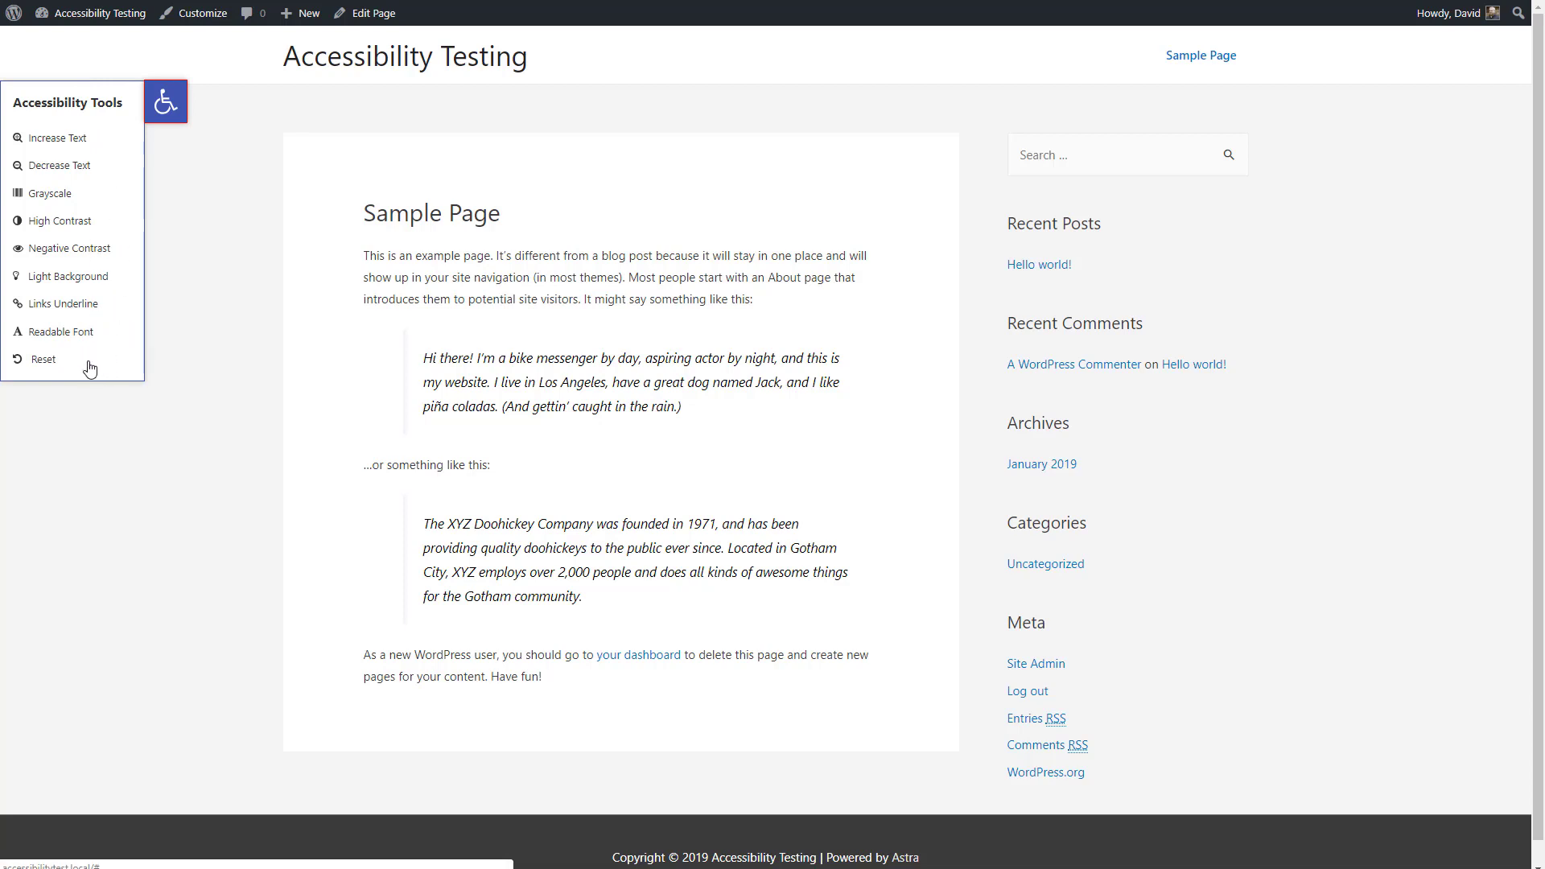
click(59, 141)
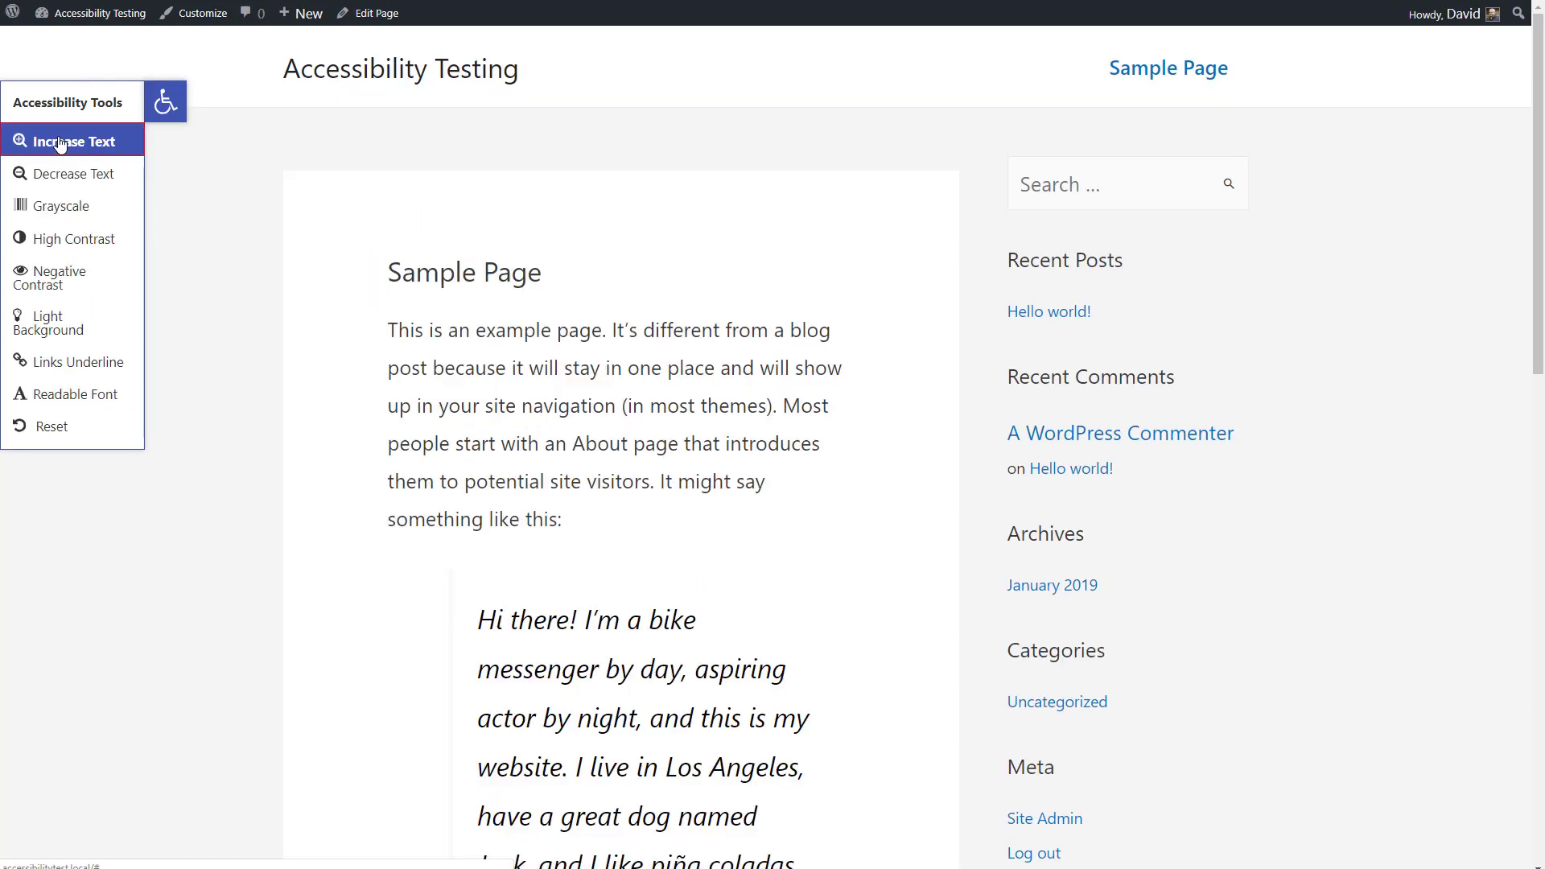
click(60, 143)
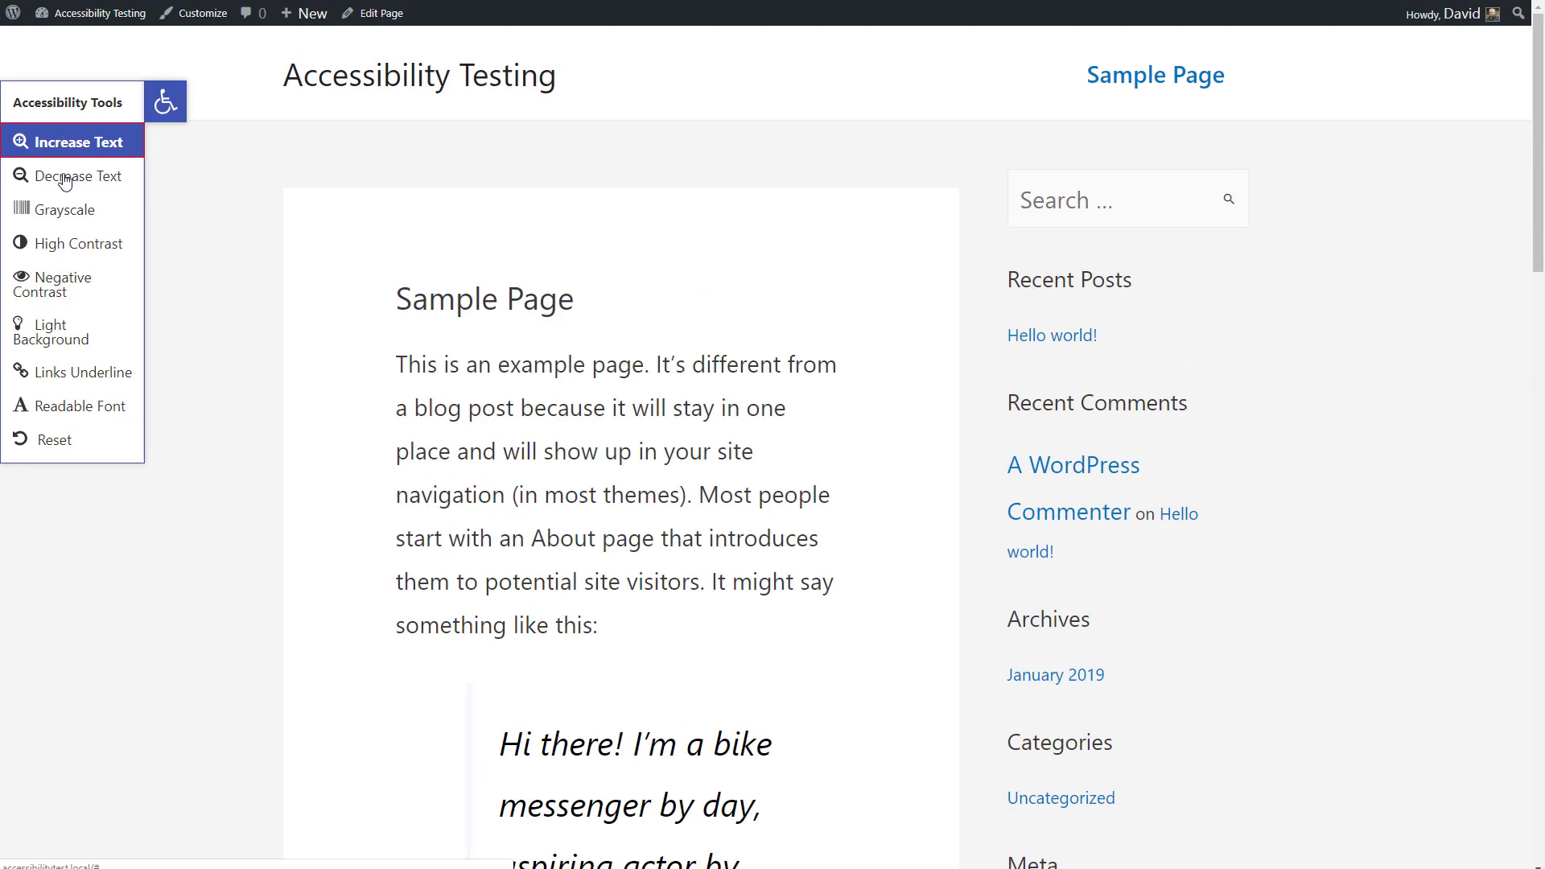
click(64, 171)
click(71, 171)
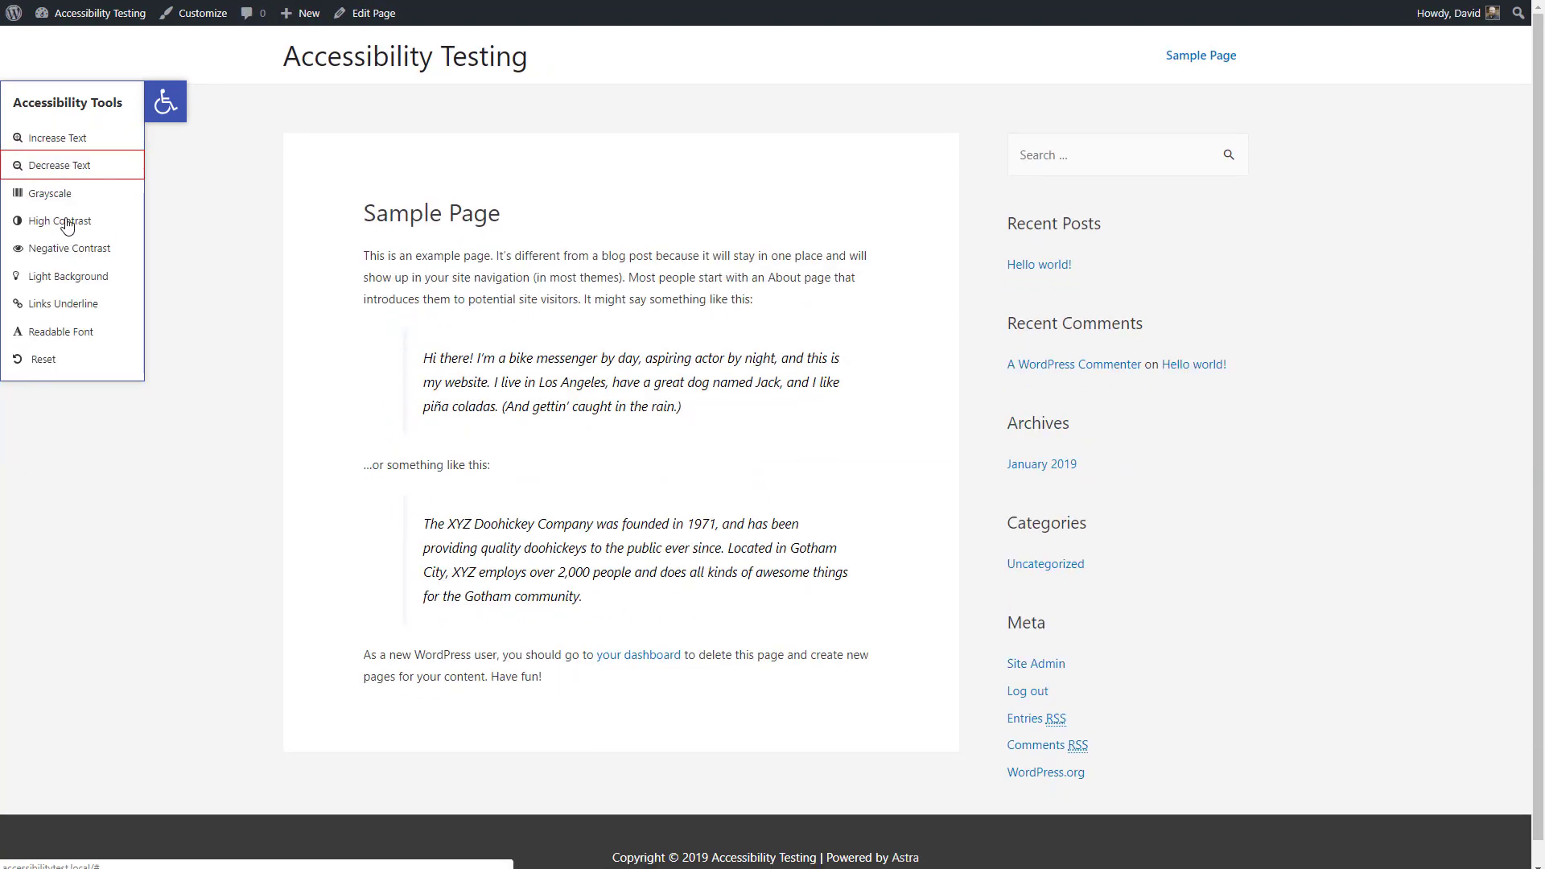
click(68, 225)
click(68, 225)
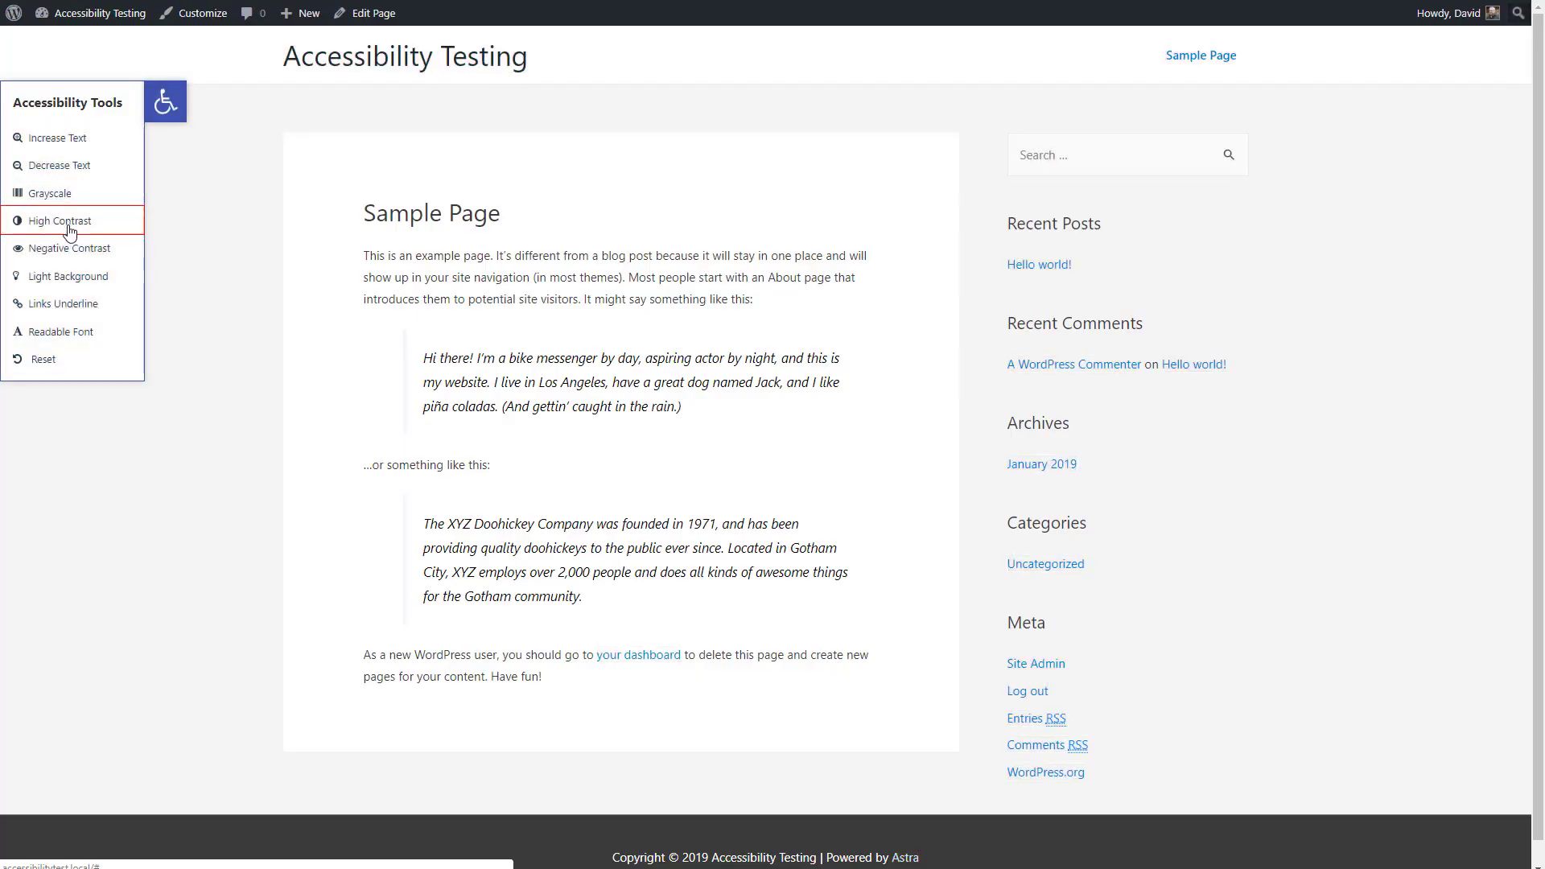
click(69, 250)
click(69, 250)
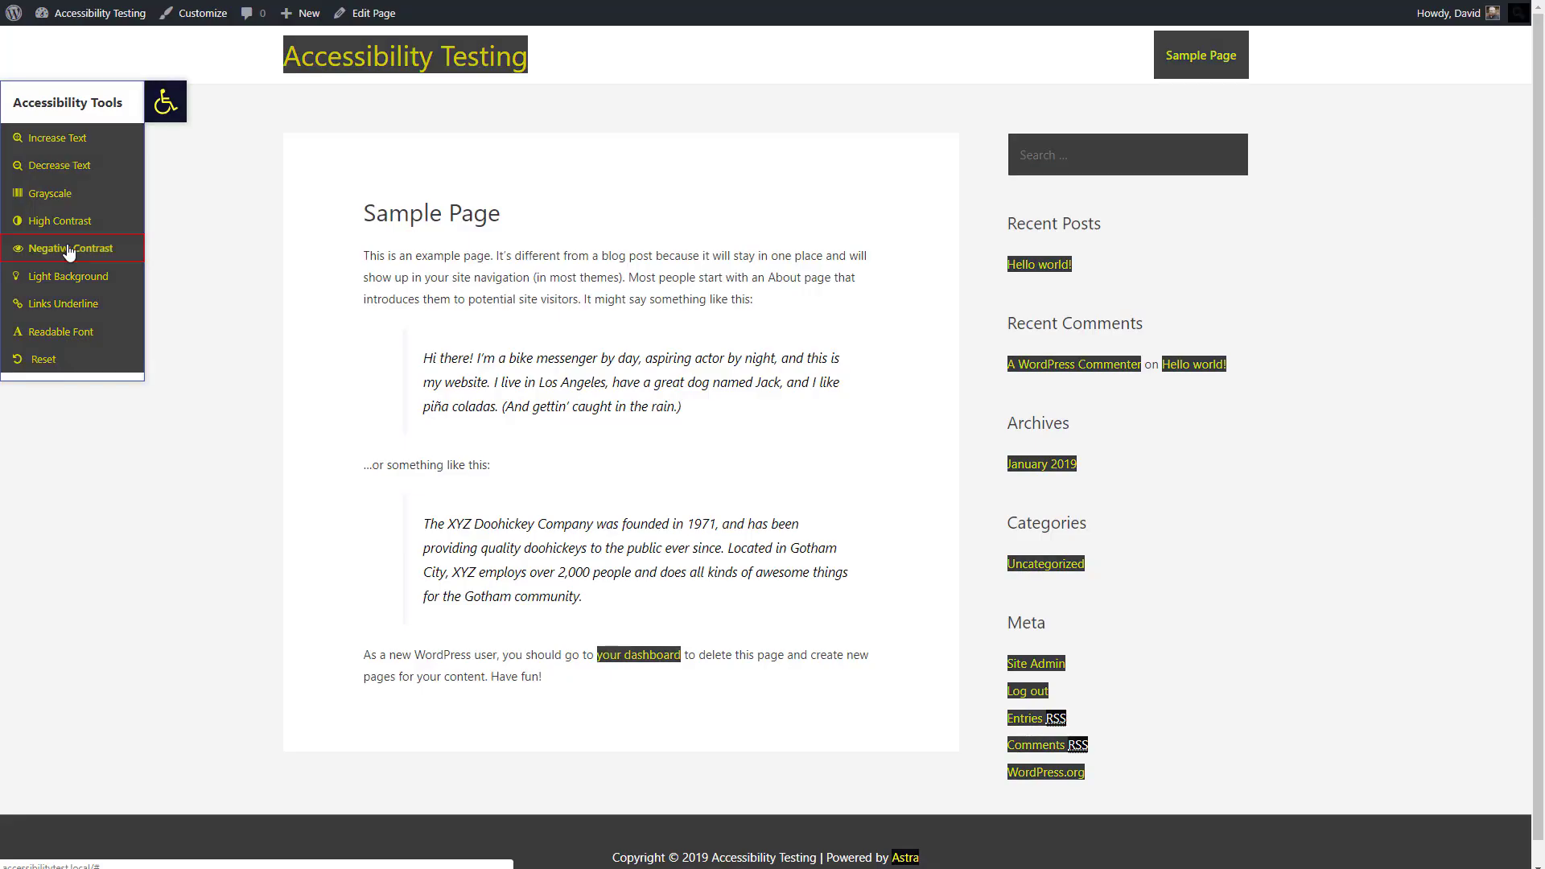
click(70, 309)
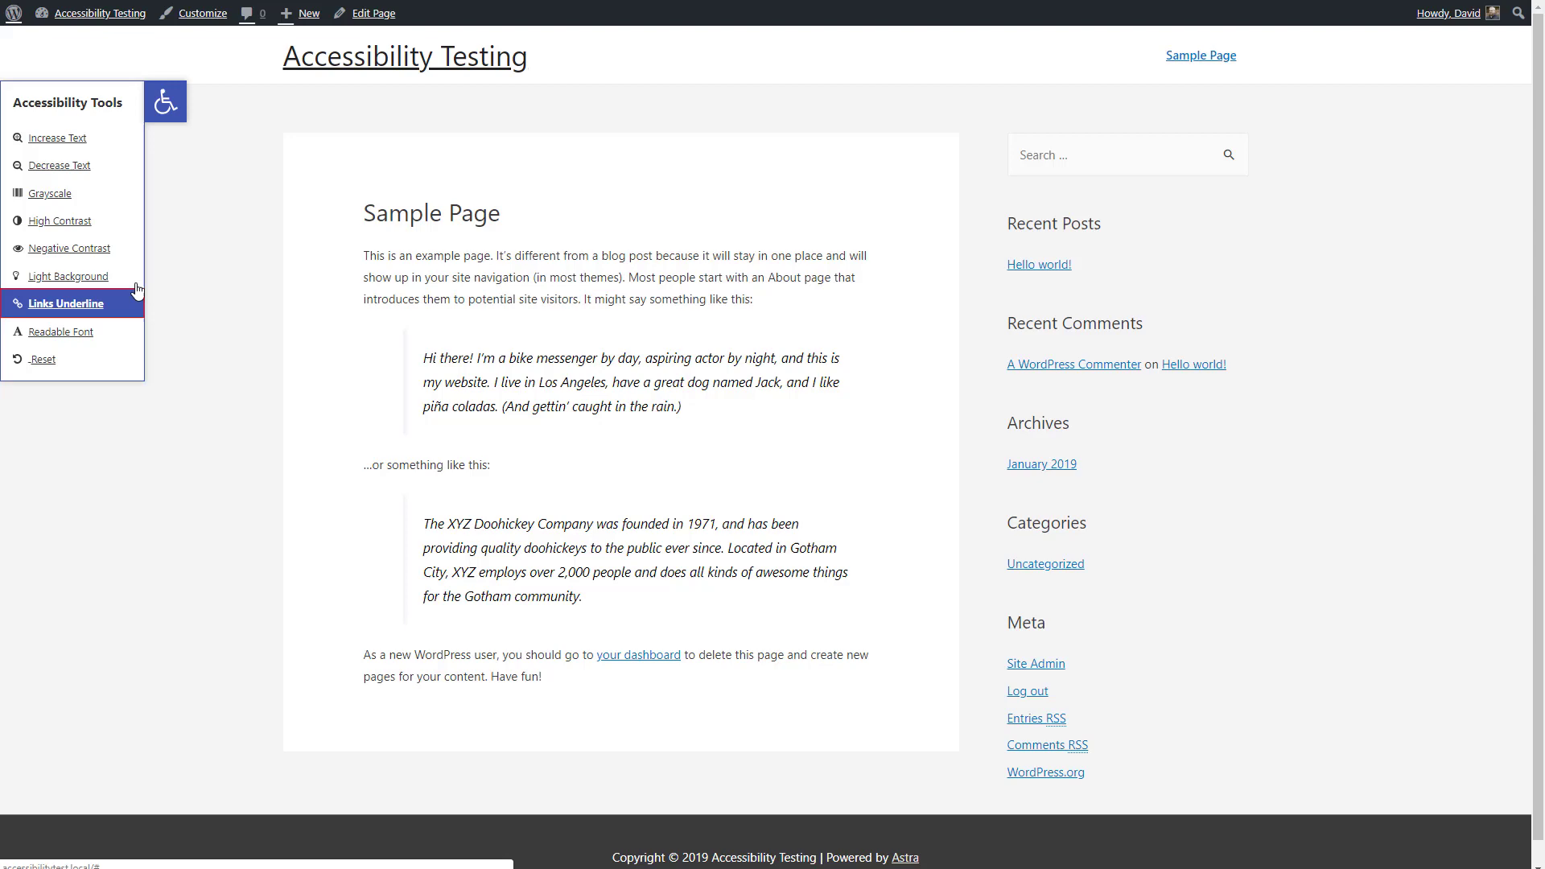
click(81, 310)
click(74, 332)
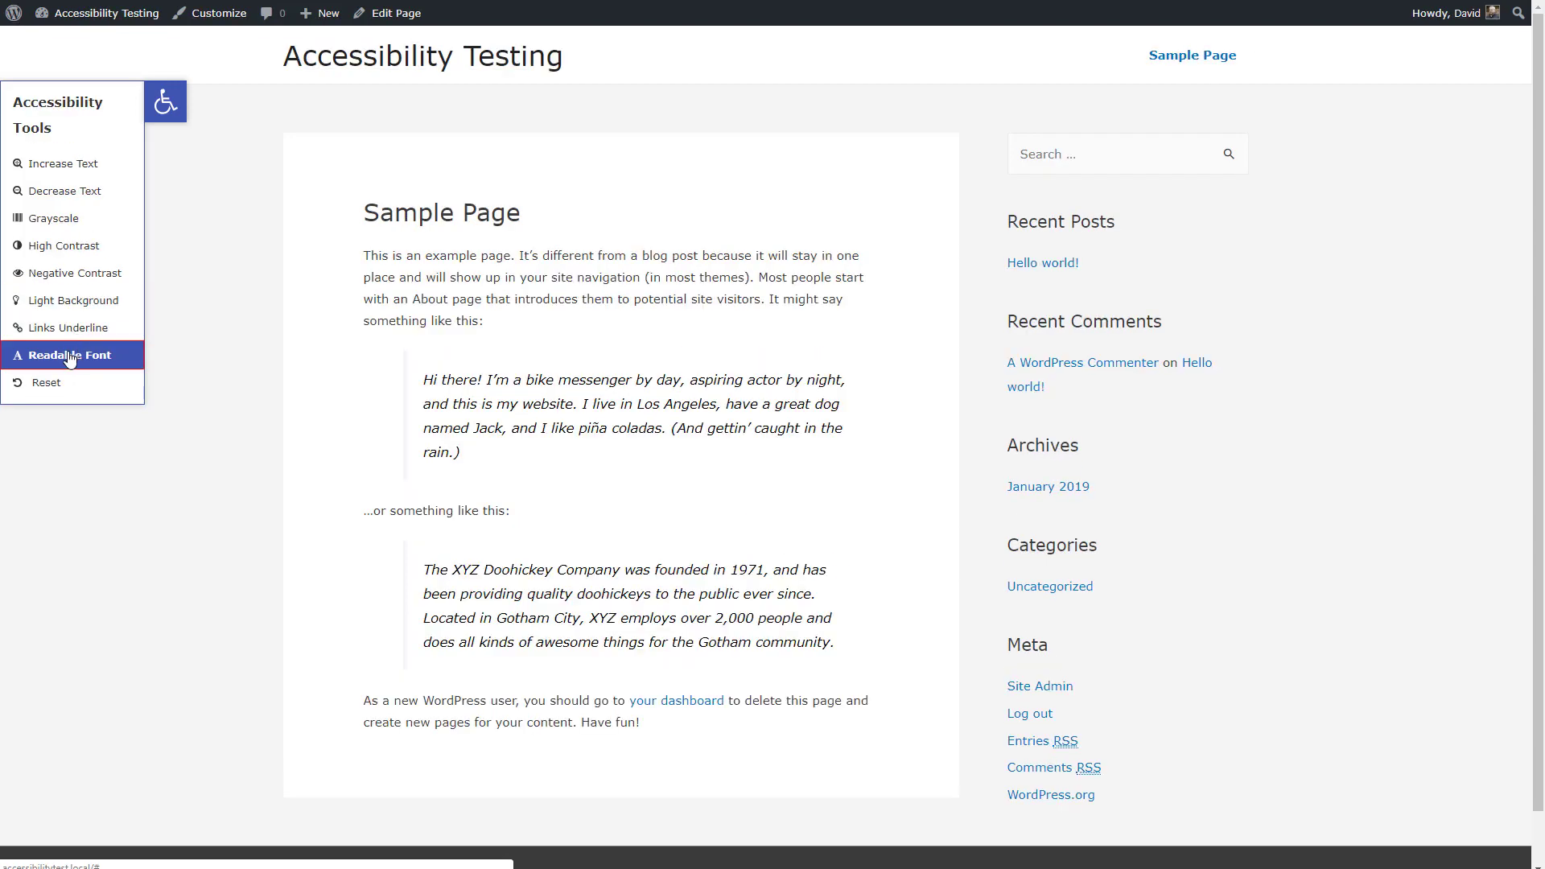
click(71, 361)
click(62, 368)
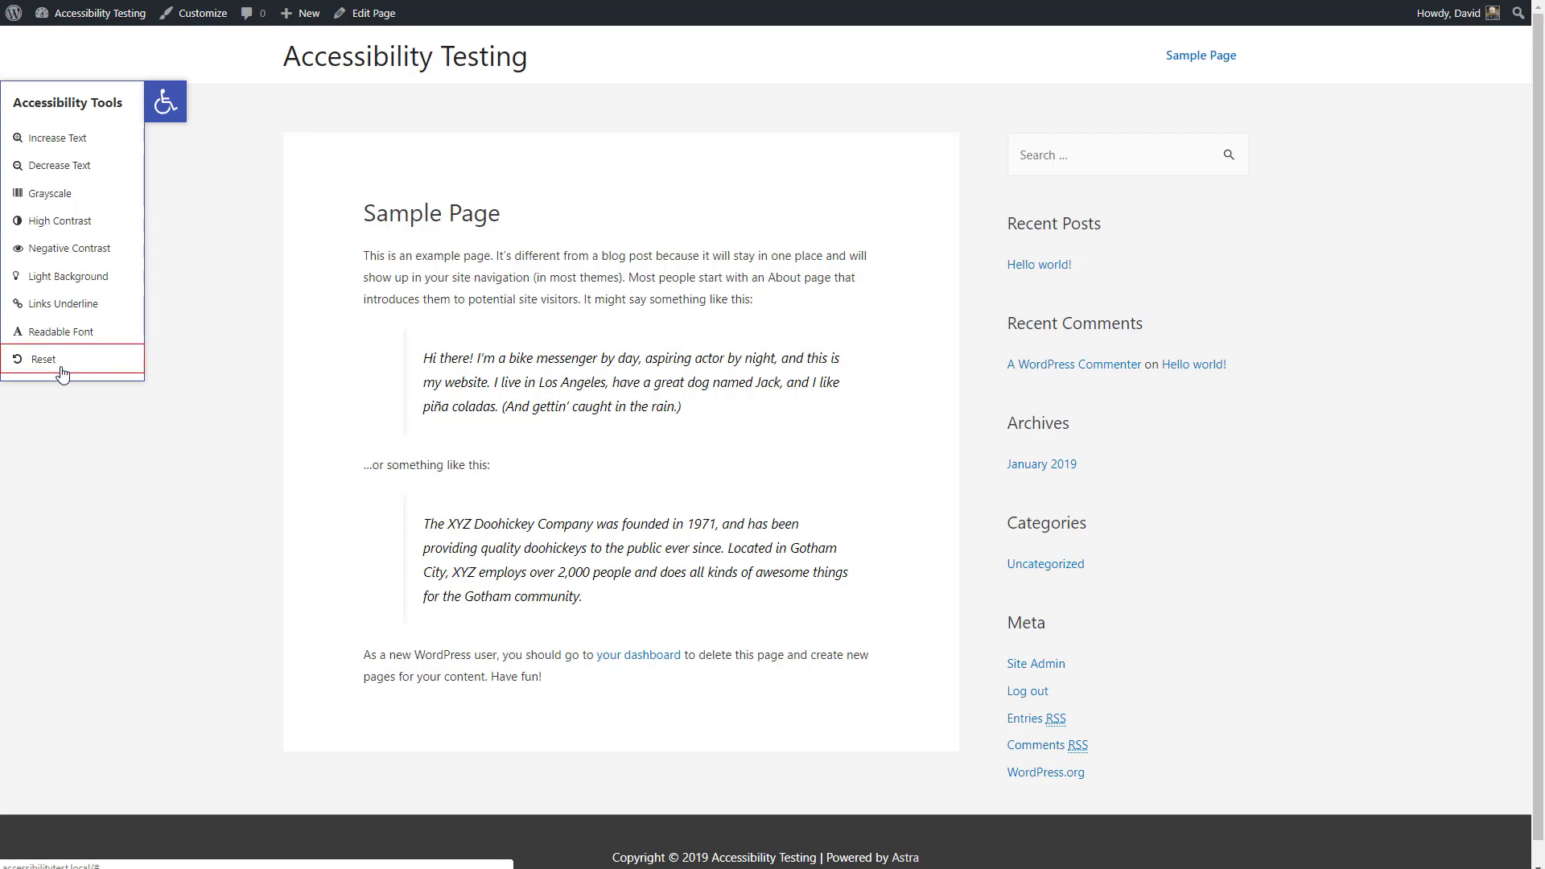
click(166, 113)
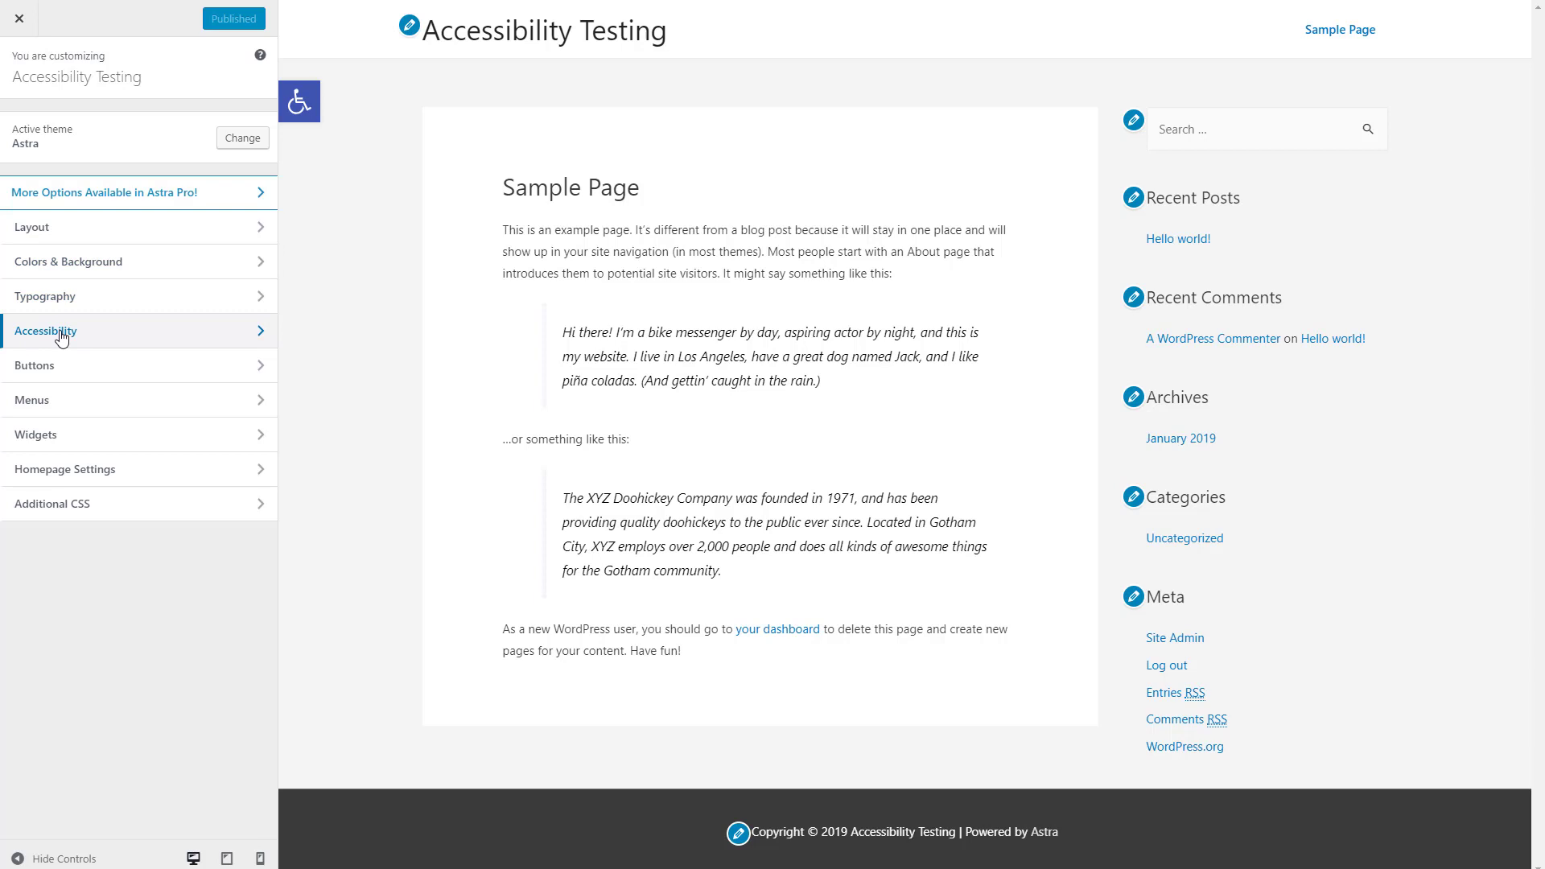
- In the Customizer's Accessibility section, set Toolbar Icon to Accessibility and Toolbar Position to Right
click(62, 336)
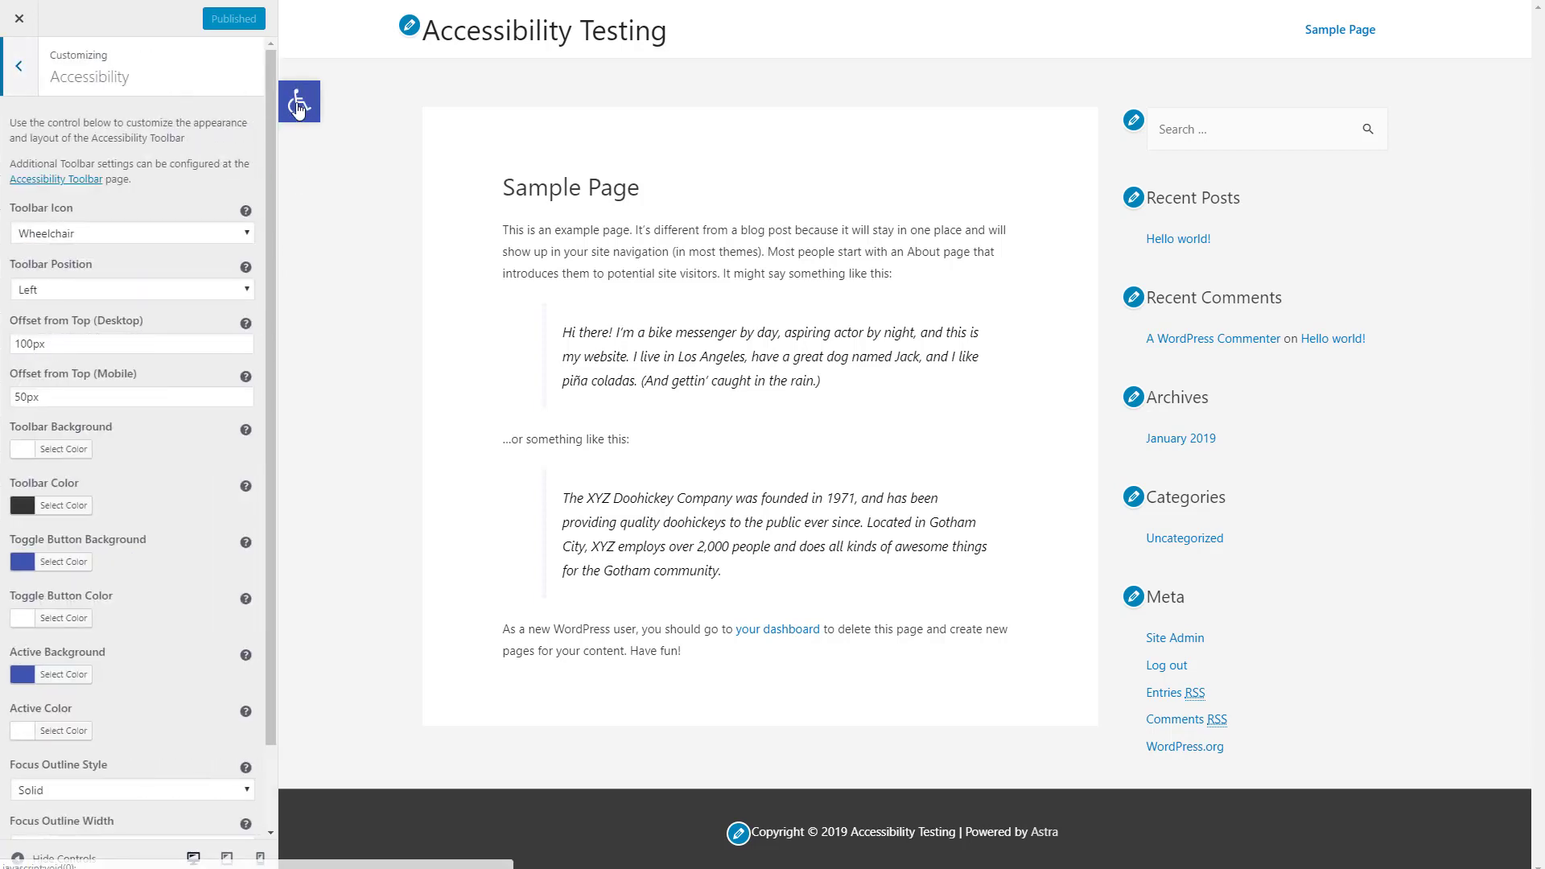
click(205, 234)
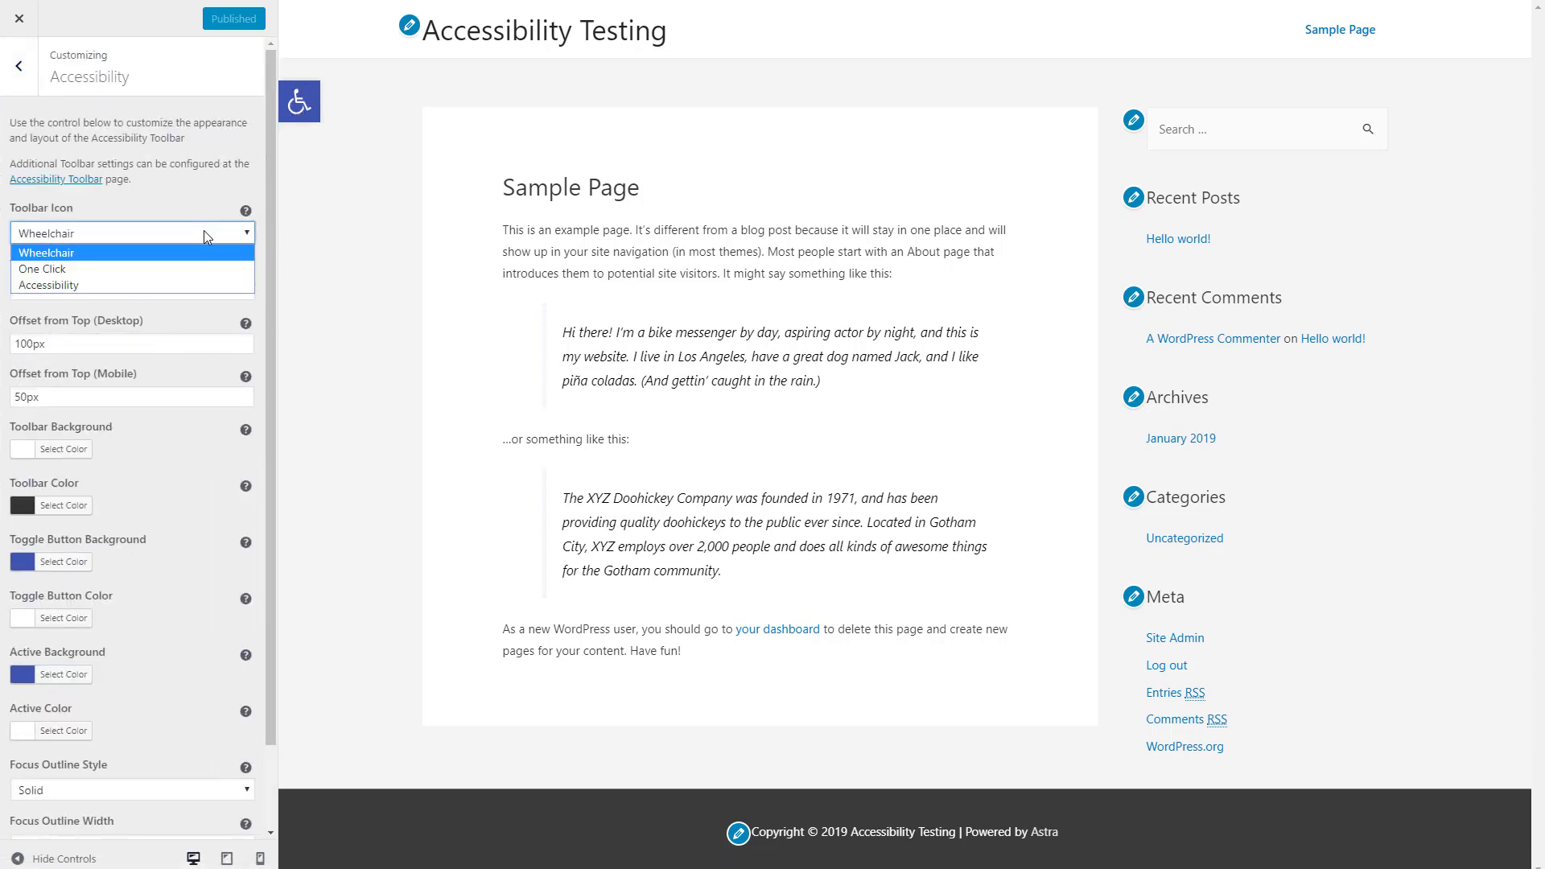
click(77, 287)
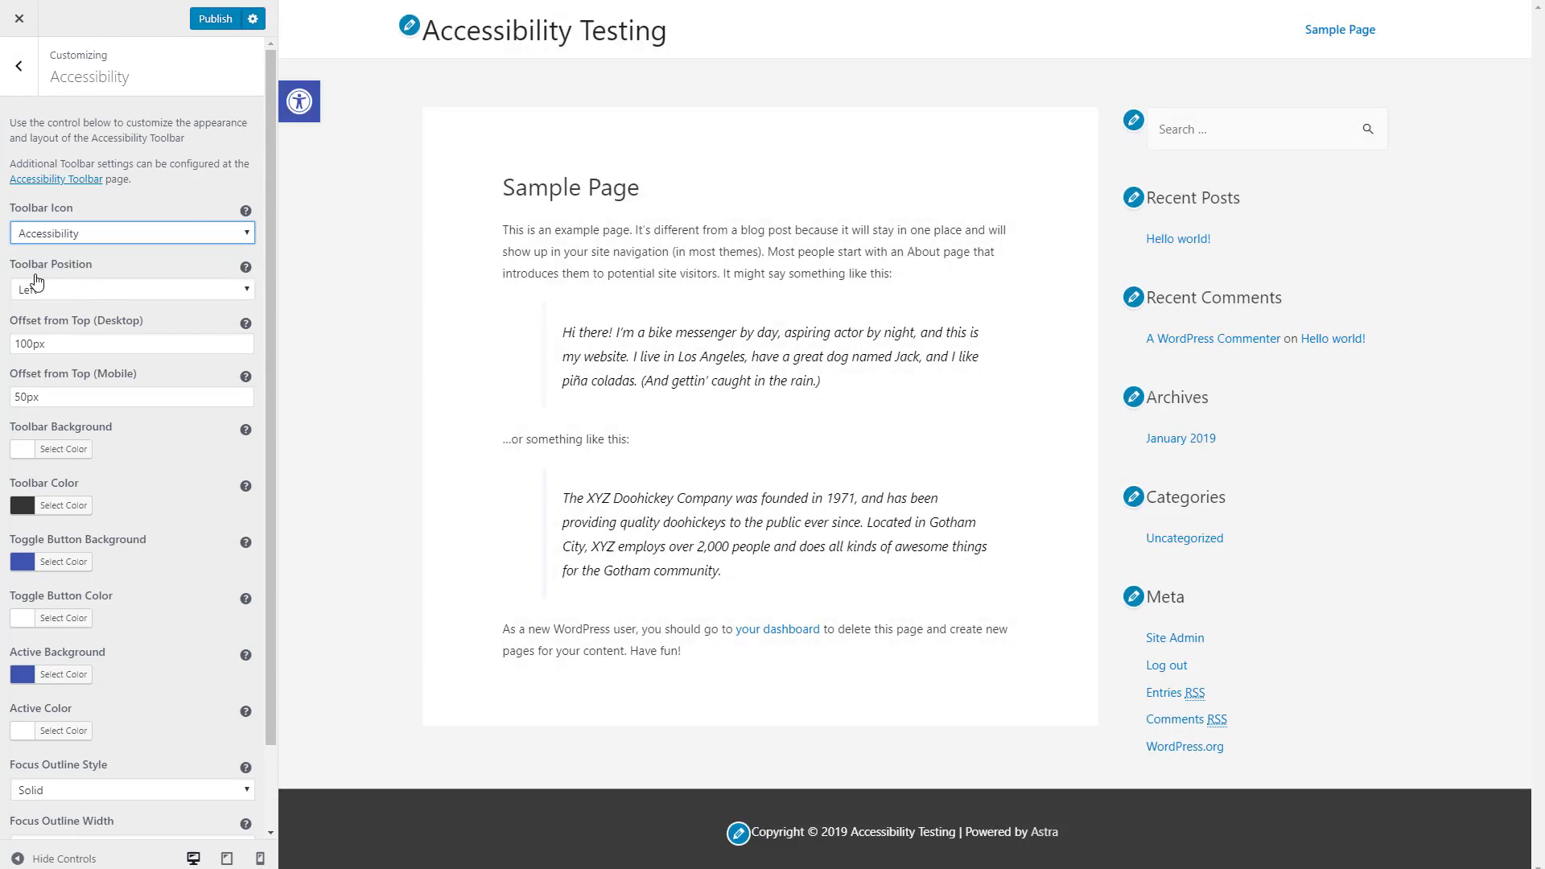
click(108, 291)
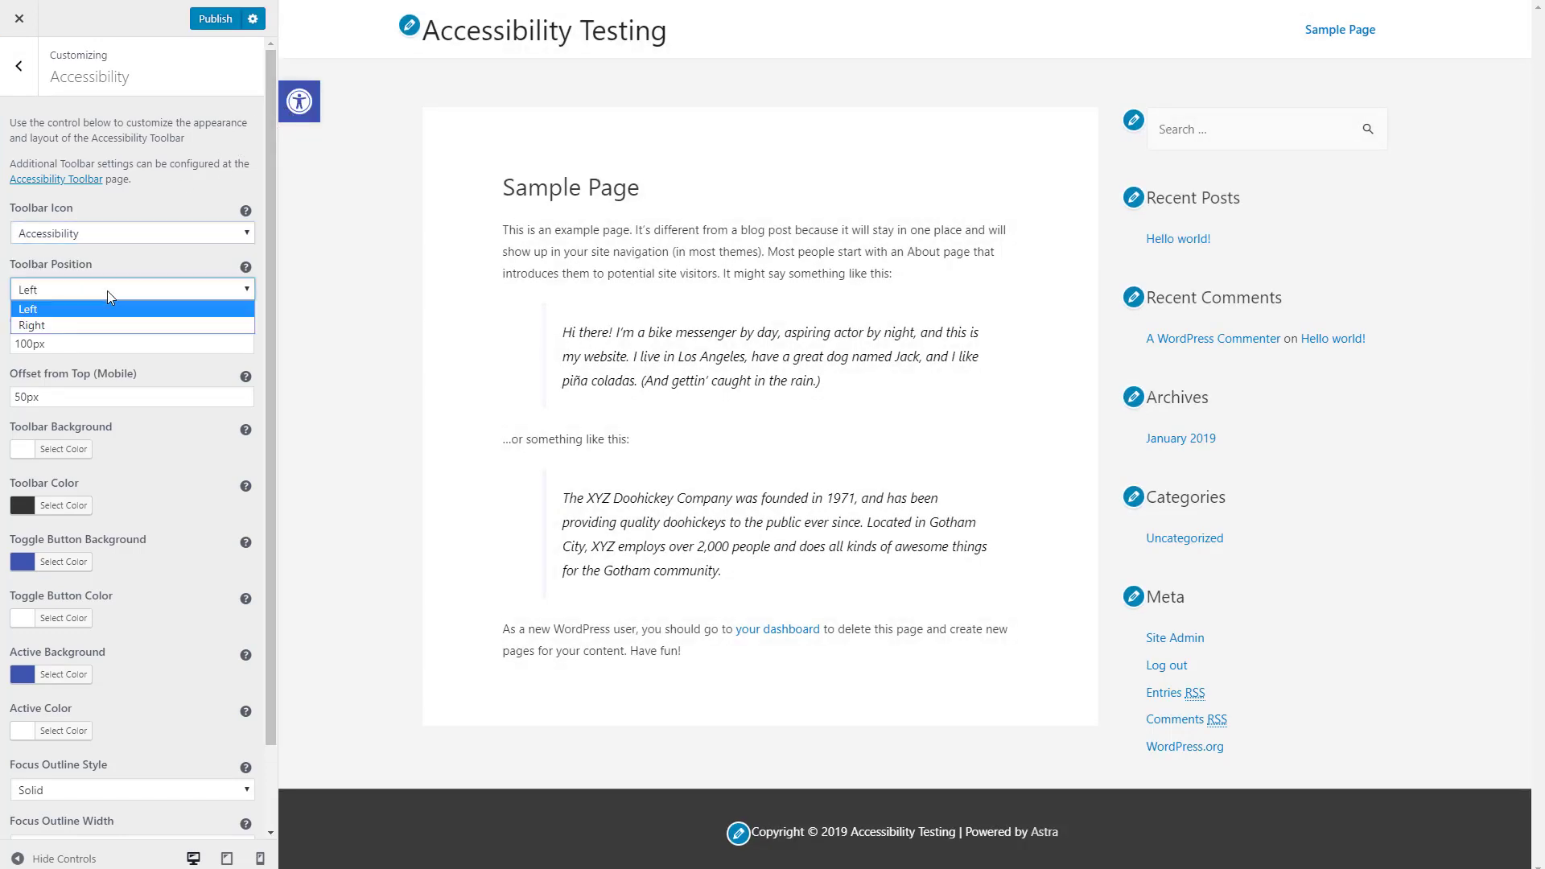
click(95, 324)
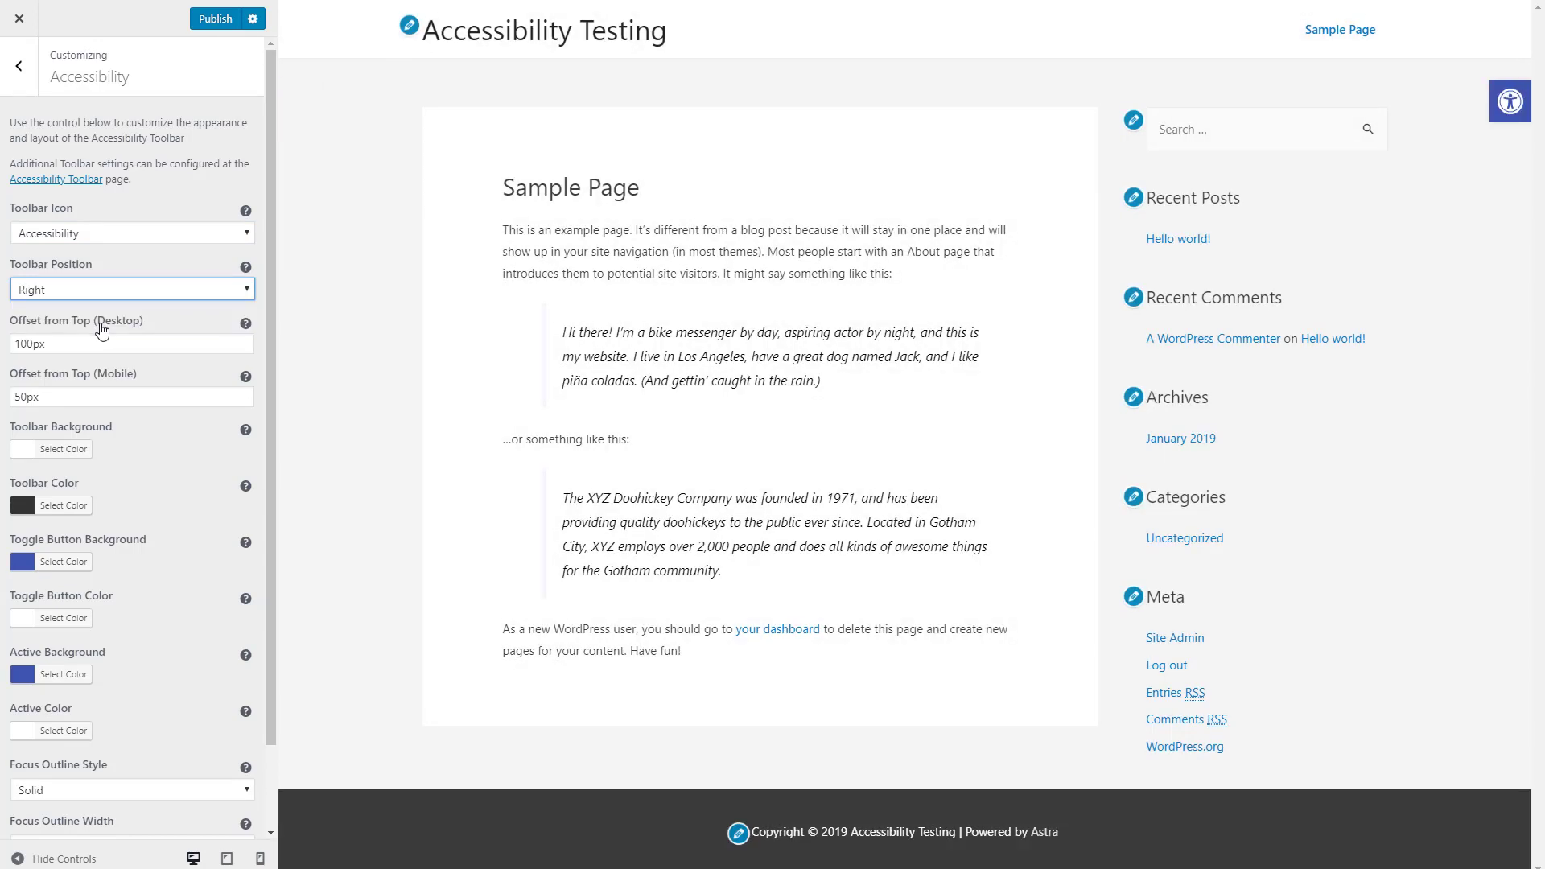
- Change the desktop Offset from Top to 120px
click(34, 340)
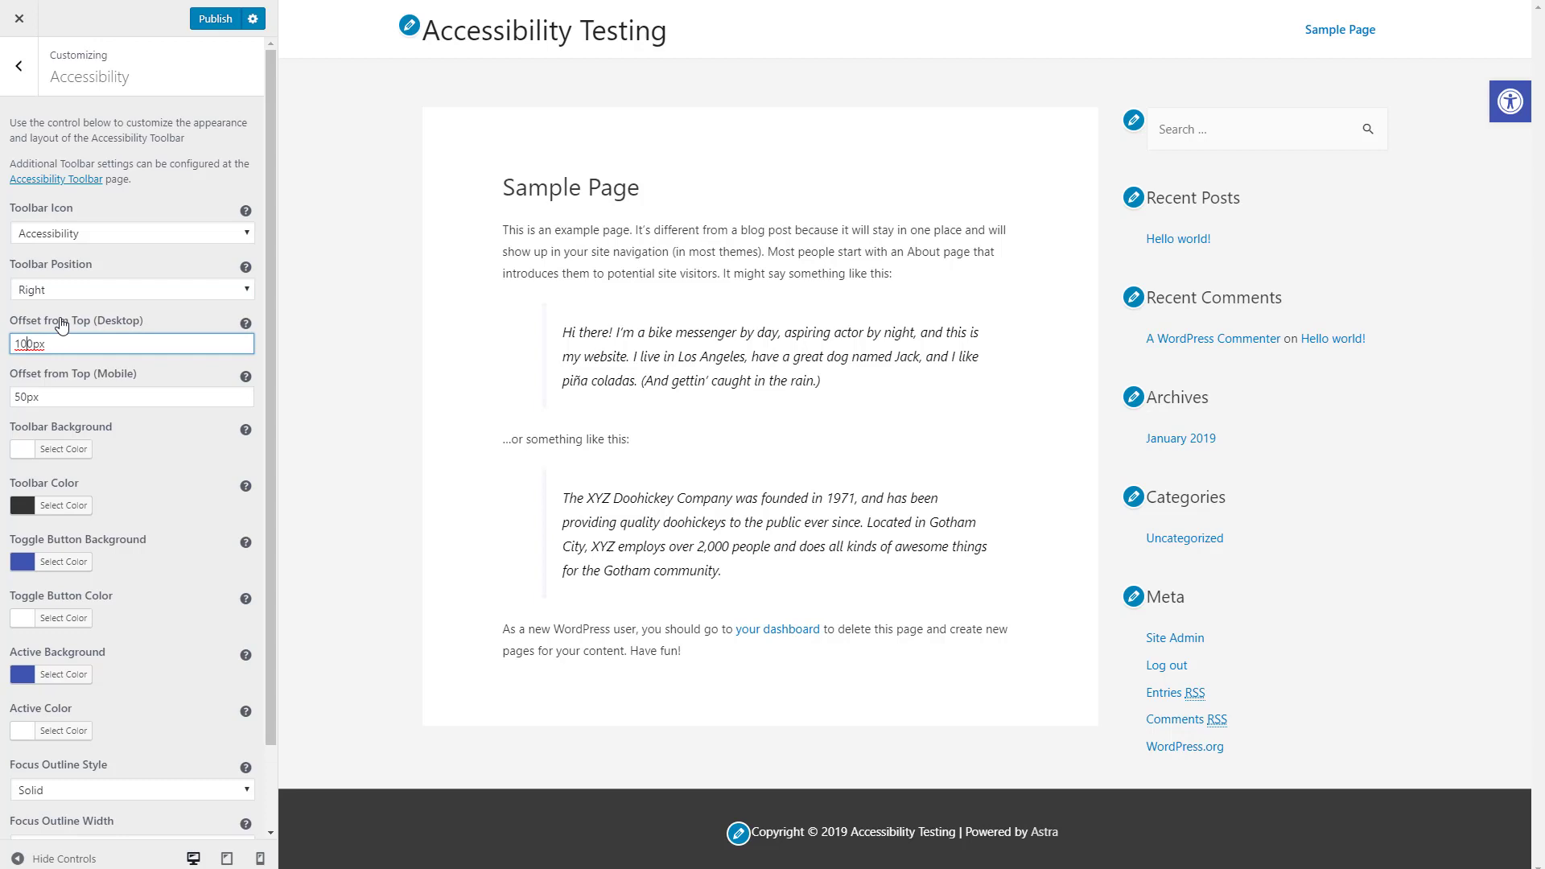
key(BackSpace)
text(2)
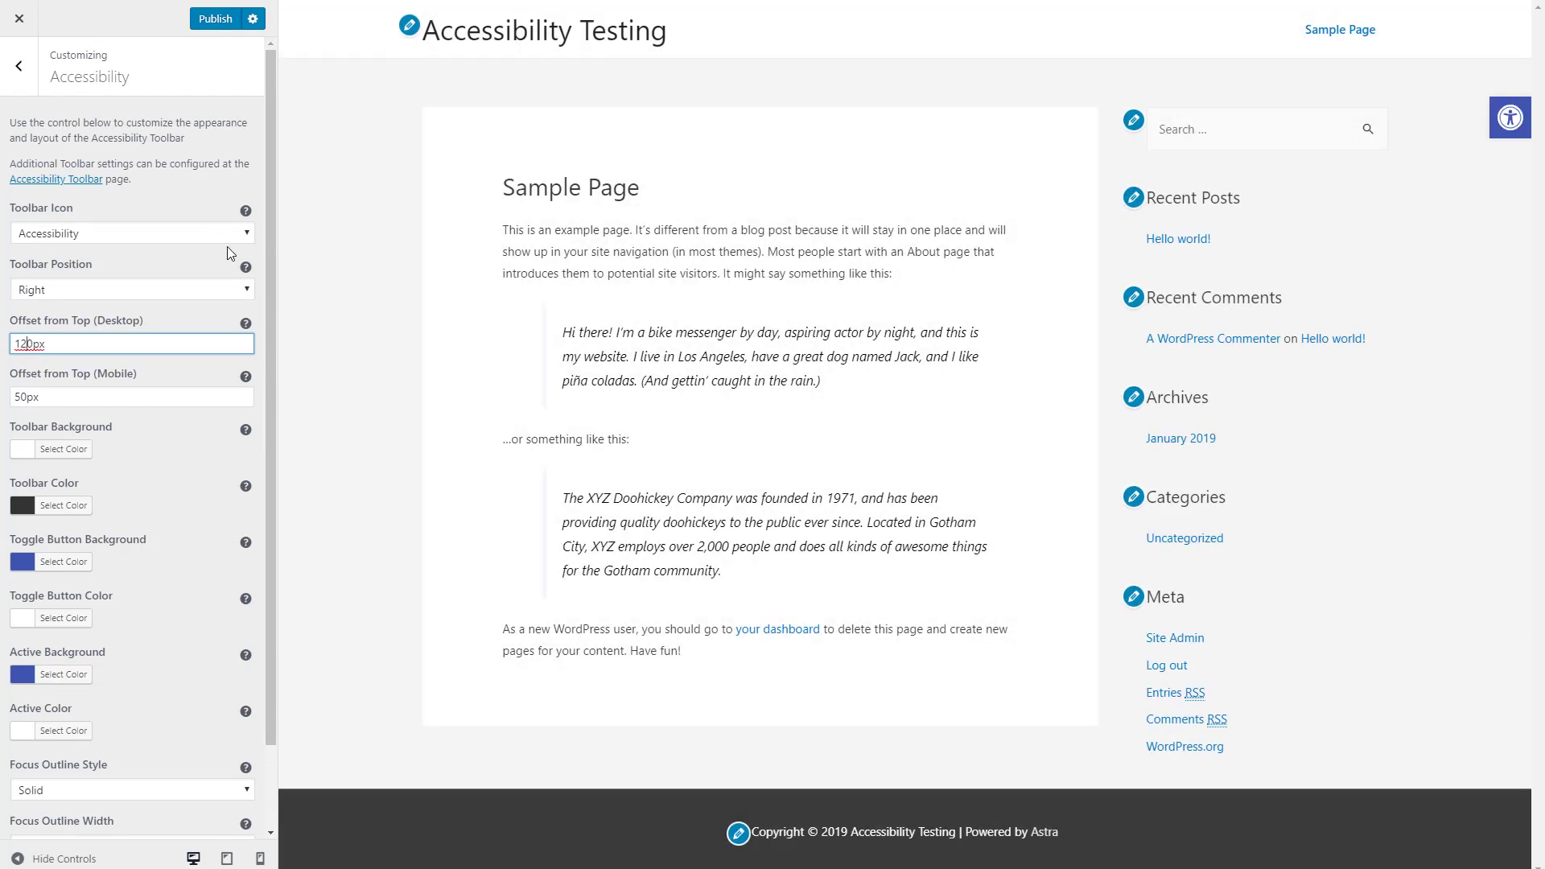
click(194, 308)
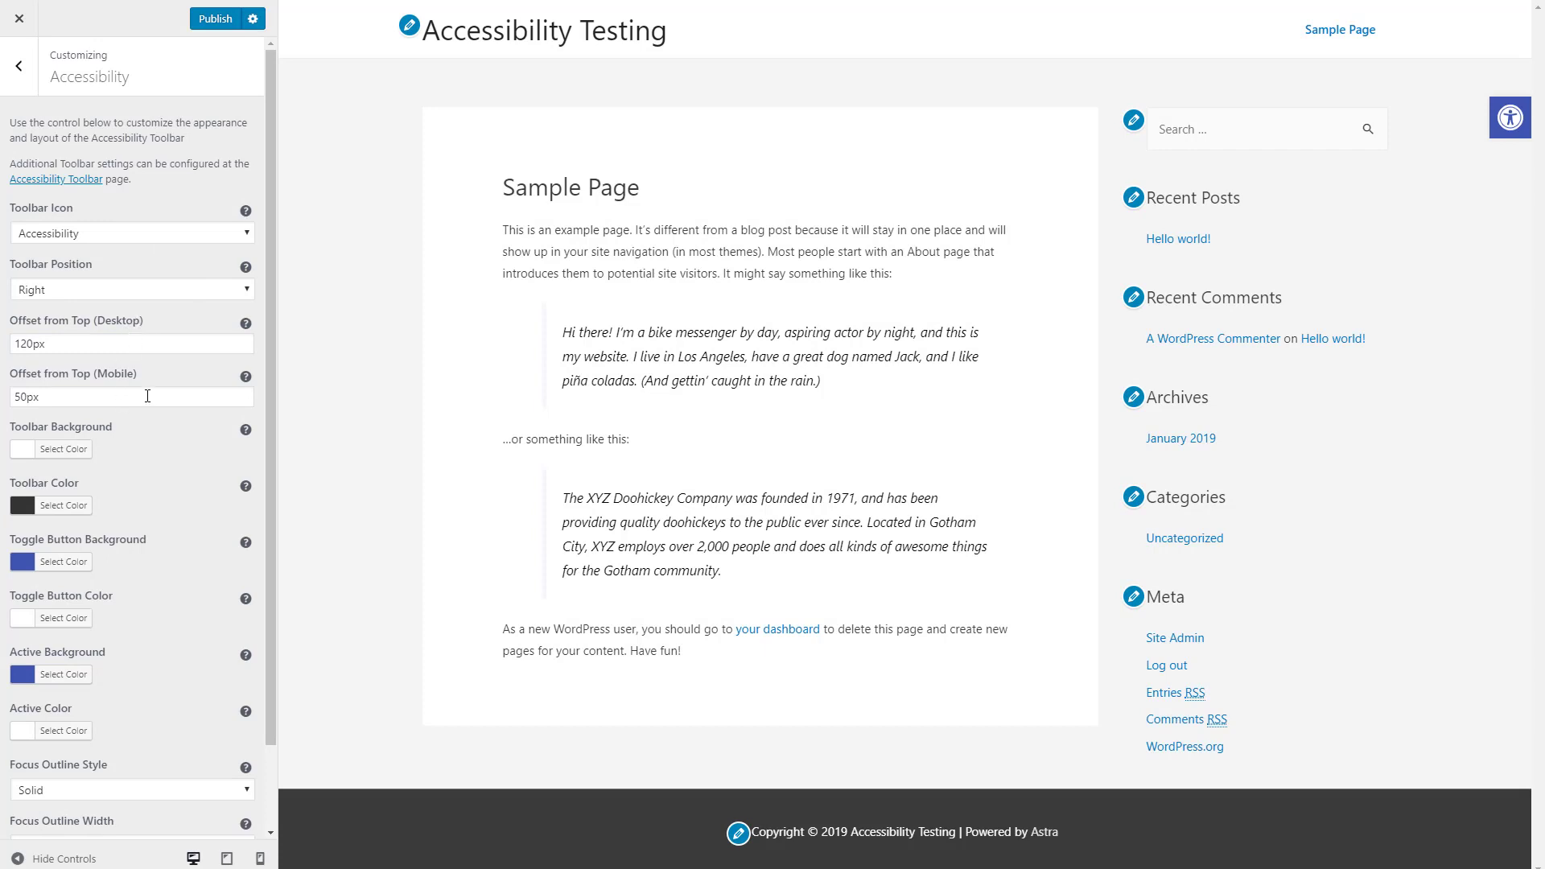
scroll(158, 392, down, 1)
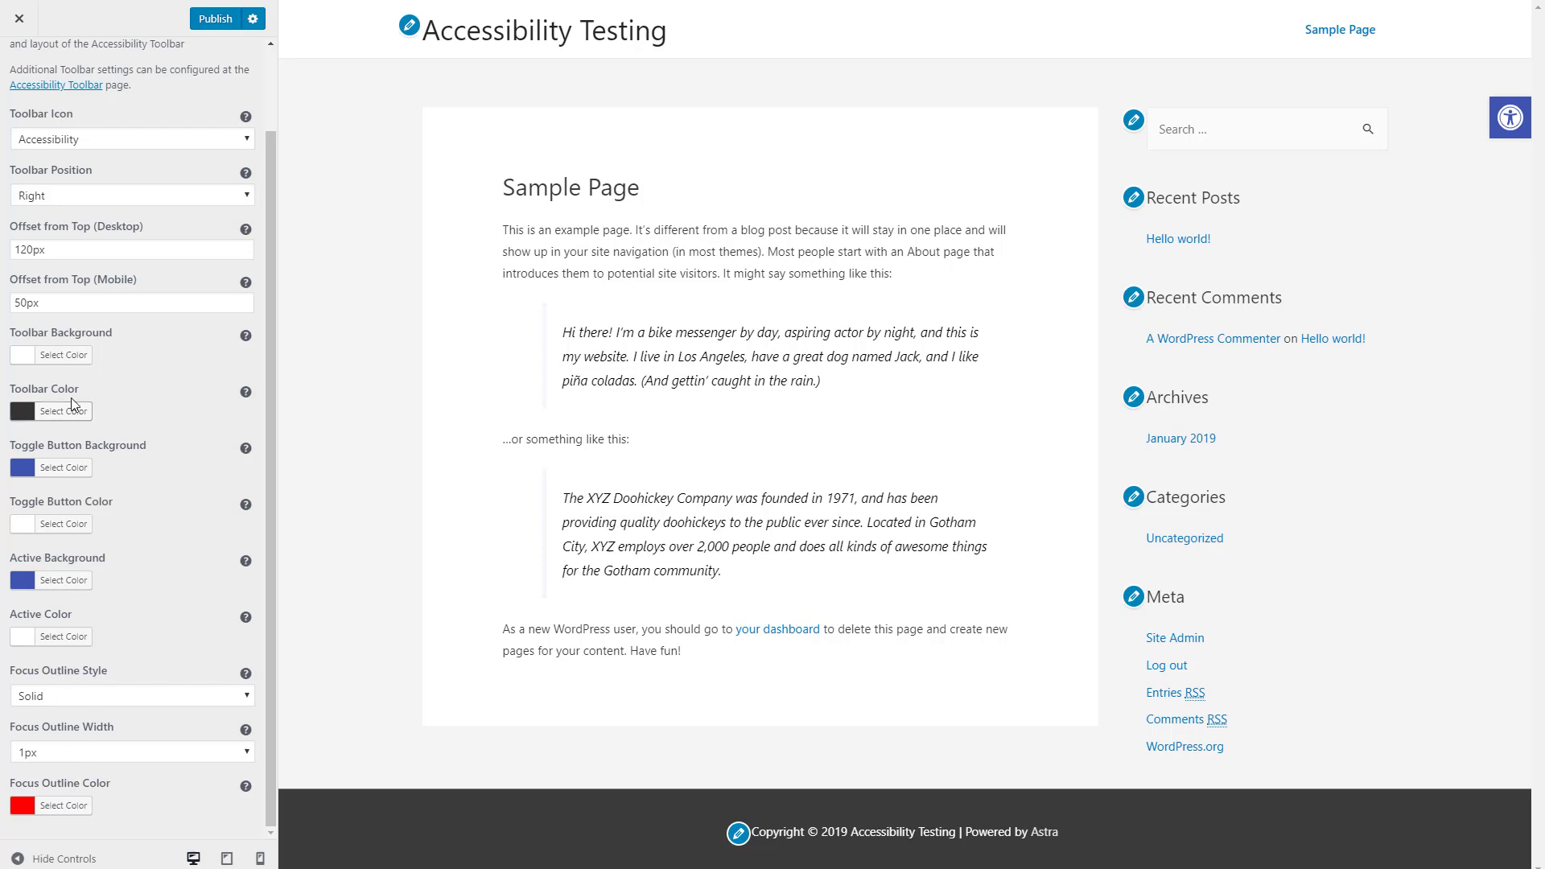
scroll(88, 419, up, 2)
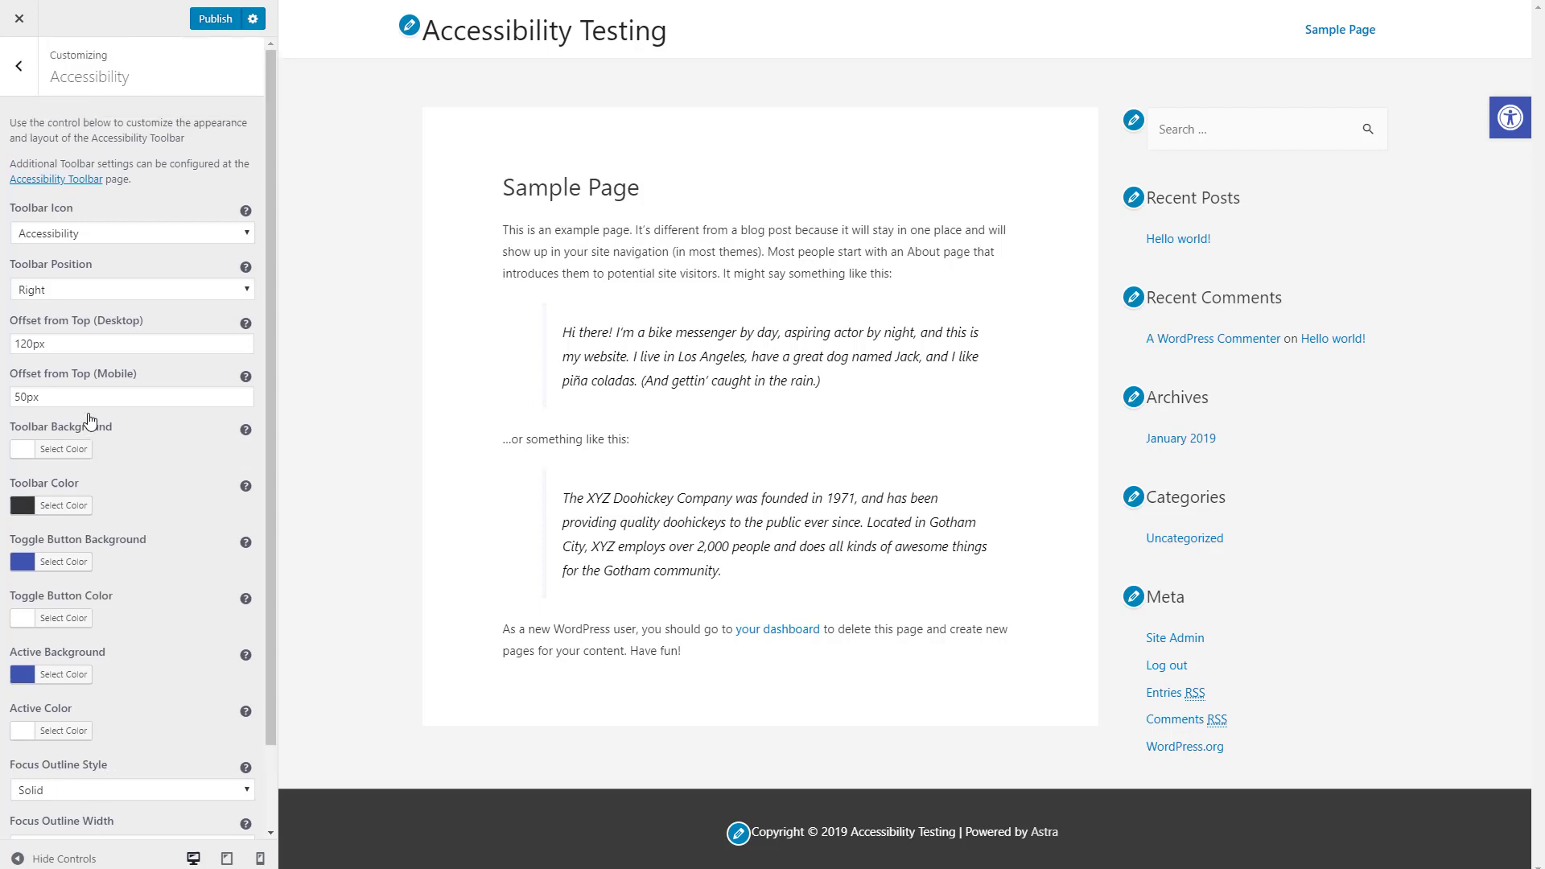
- Exit the Customizer and open the Accessibility Tools panel from the right-side toggle
click(19, 18)
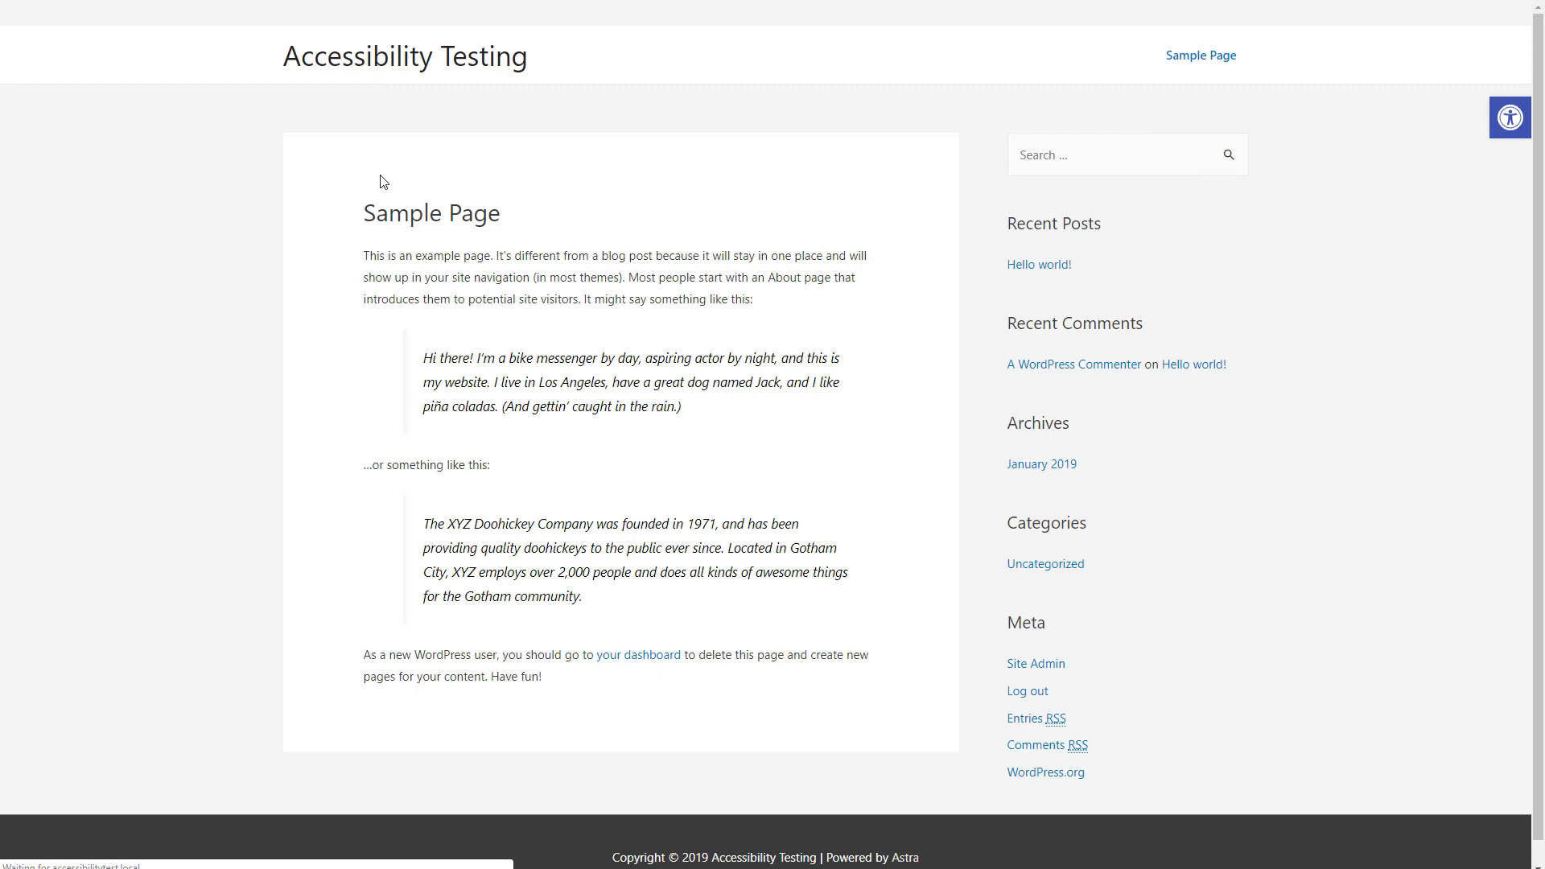
click(1364, 117)
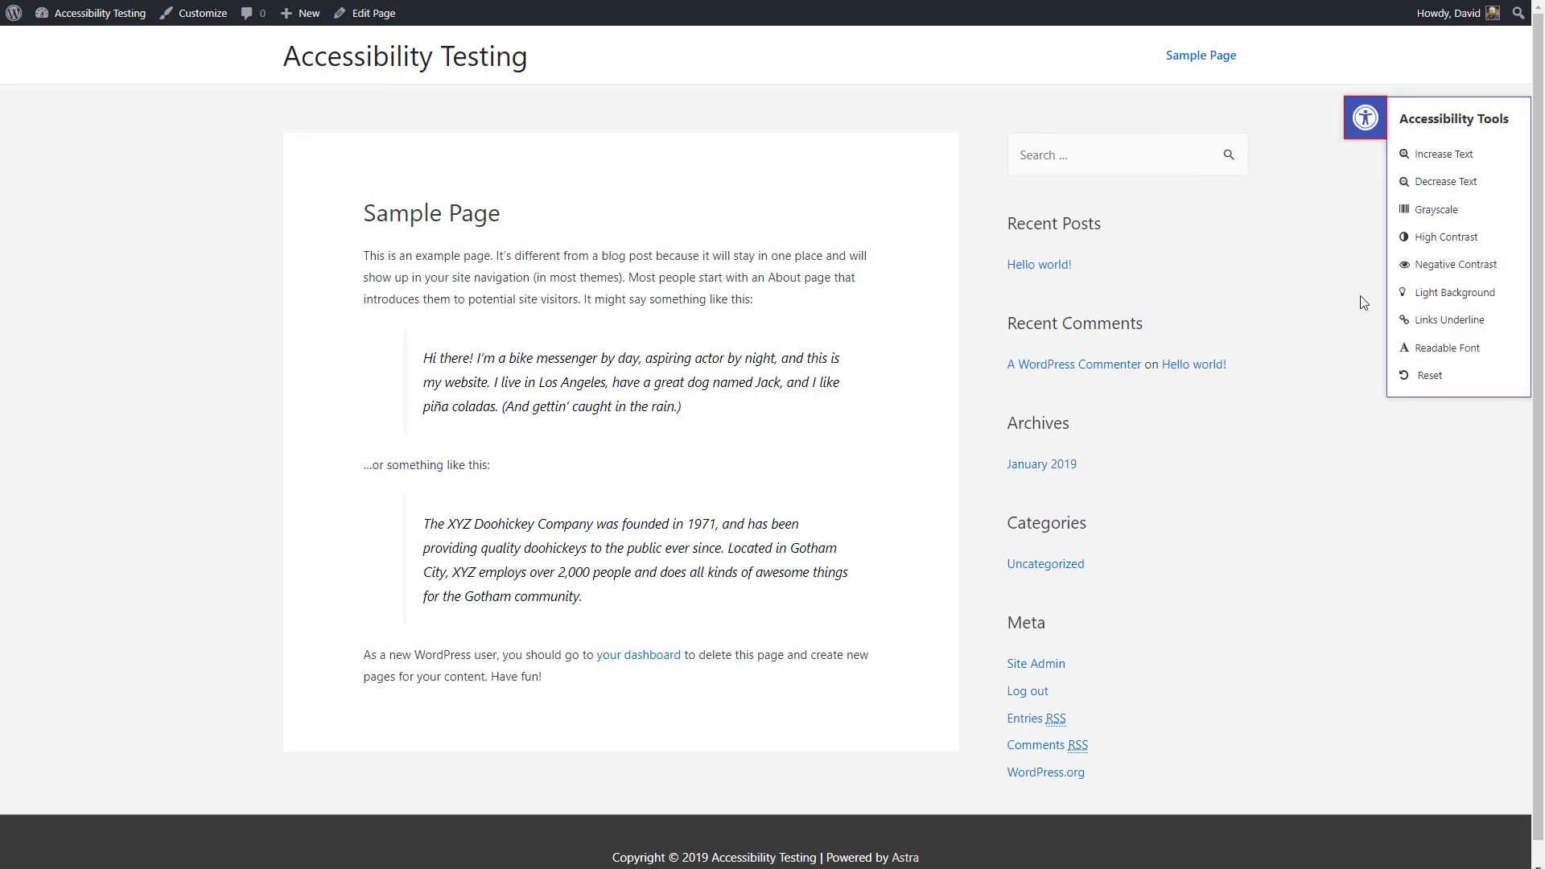